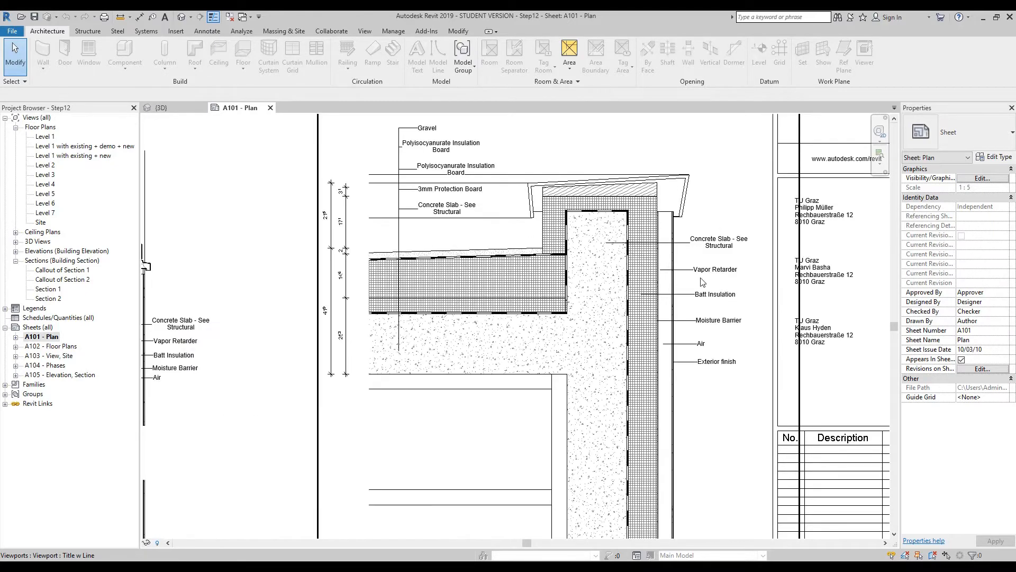
- Examine the callout details on sheet A101 - Plan and the floor plans on sheet A102 - Floor Plans
scroll(659, 298, down, 2)
scroll(627, 347, down, 3)
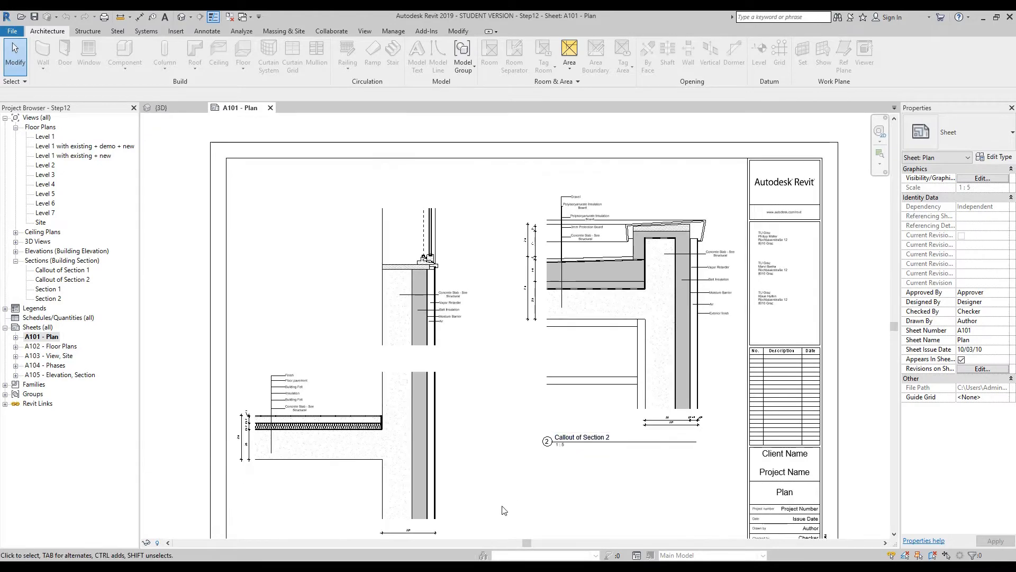
scroll(503, 506, down, 2)
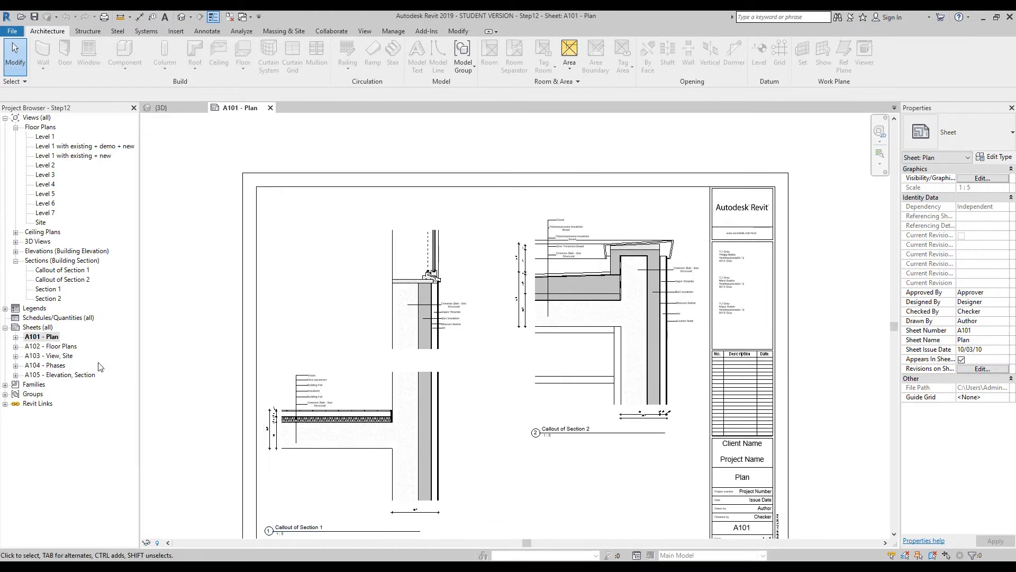
double_click(57, 347)
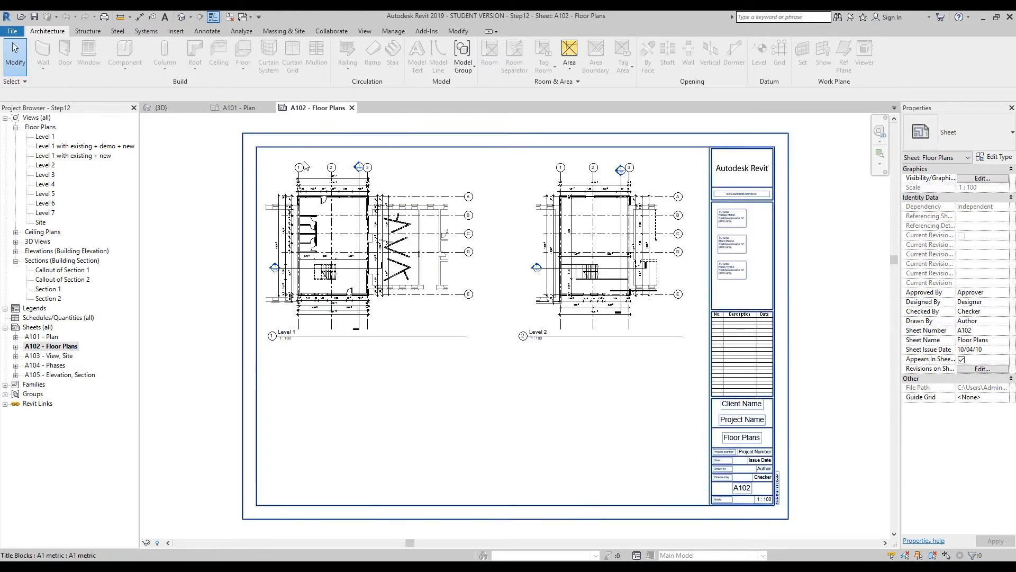
scroll(371, 264, up, 6)
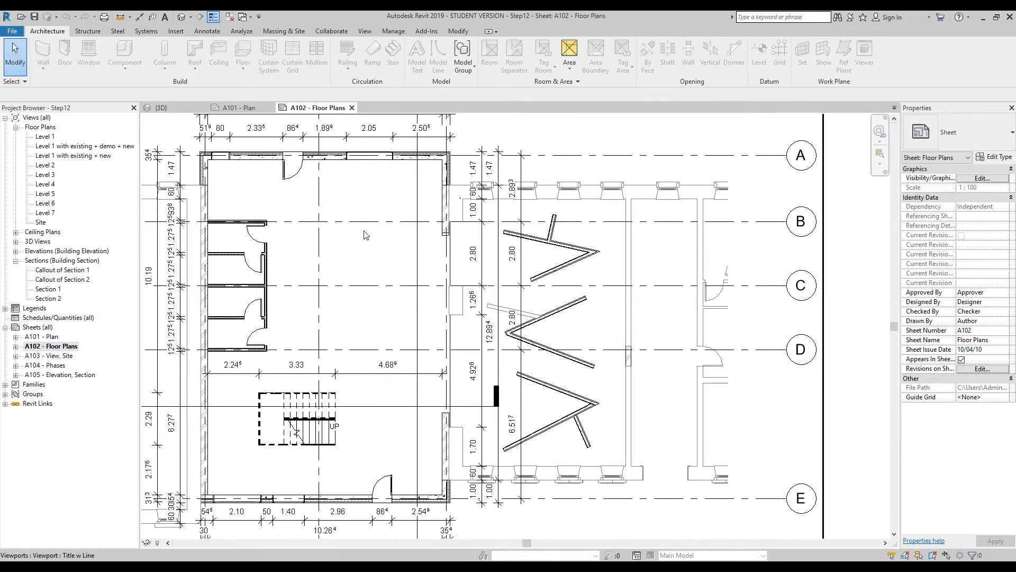
scroll(317, 300, down, 6)
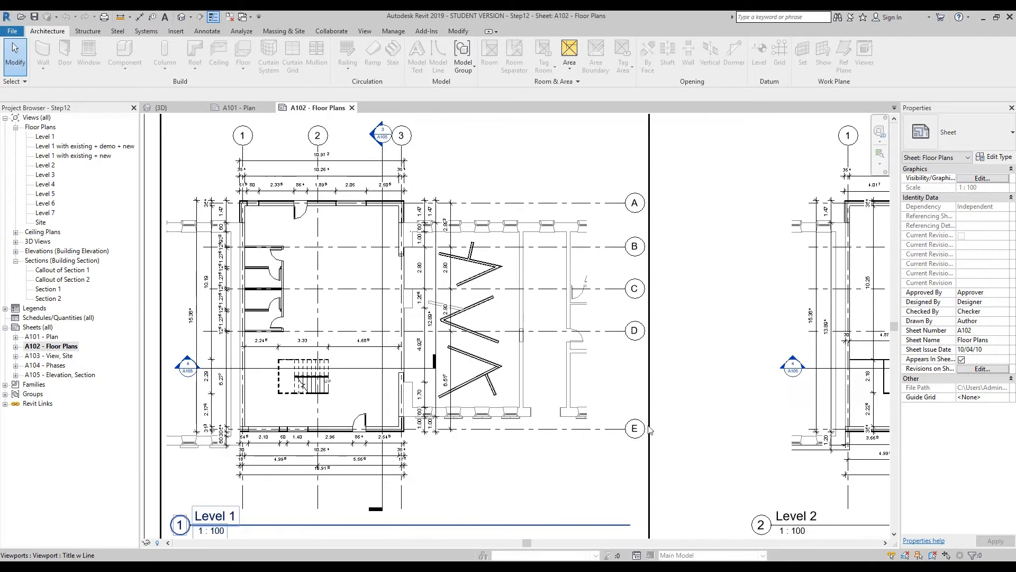
- Open sheets A103 - View, Site and A104 - Phases, and examine the 3D phase views and their plans
double_click(62, 357)
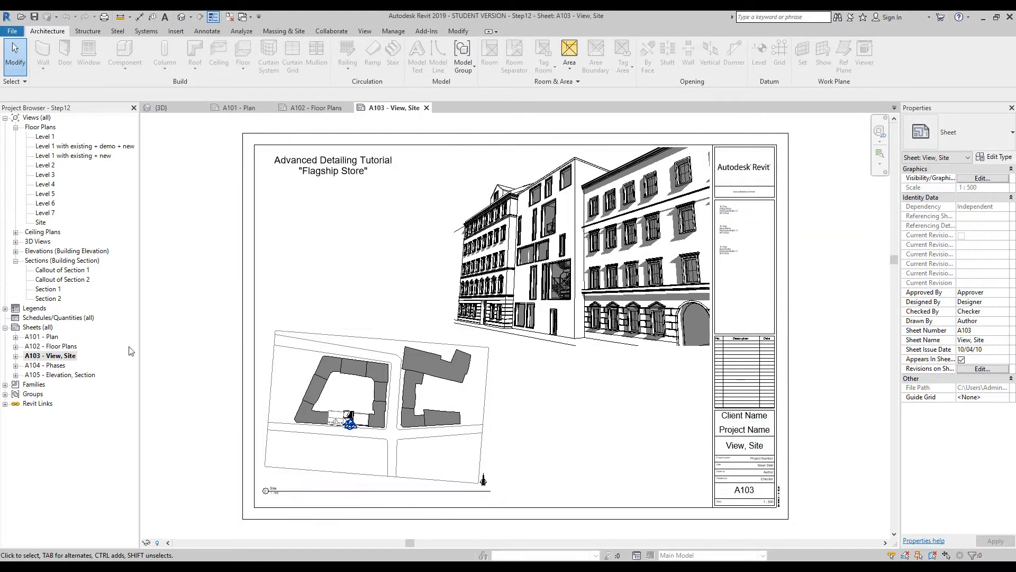
double_click(56, 366)
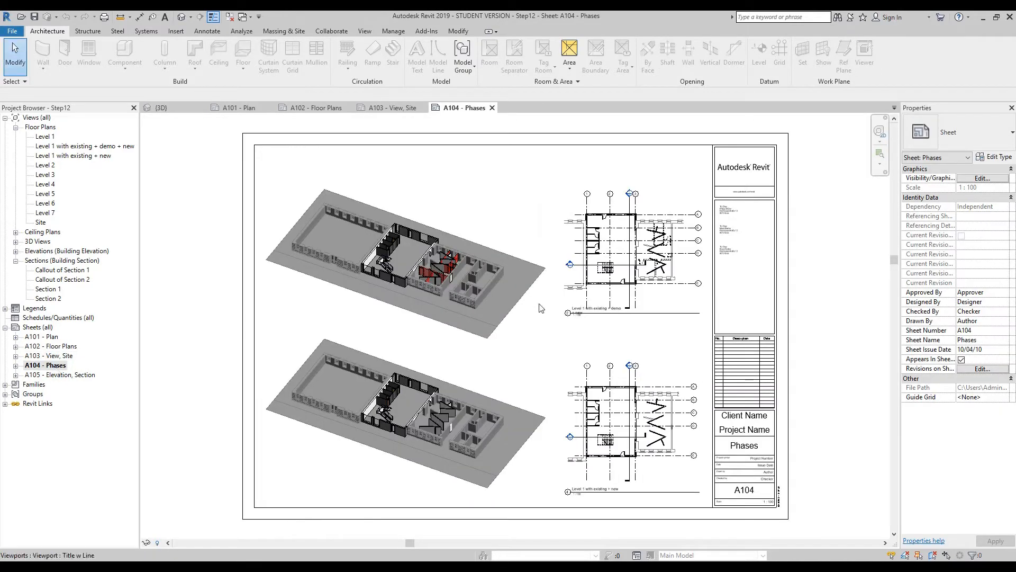
scroll(442, 253, up, 6)
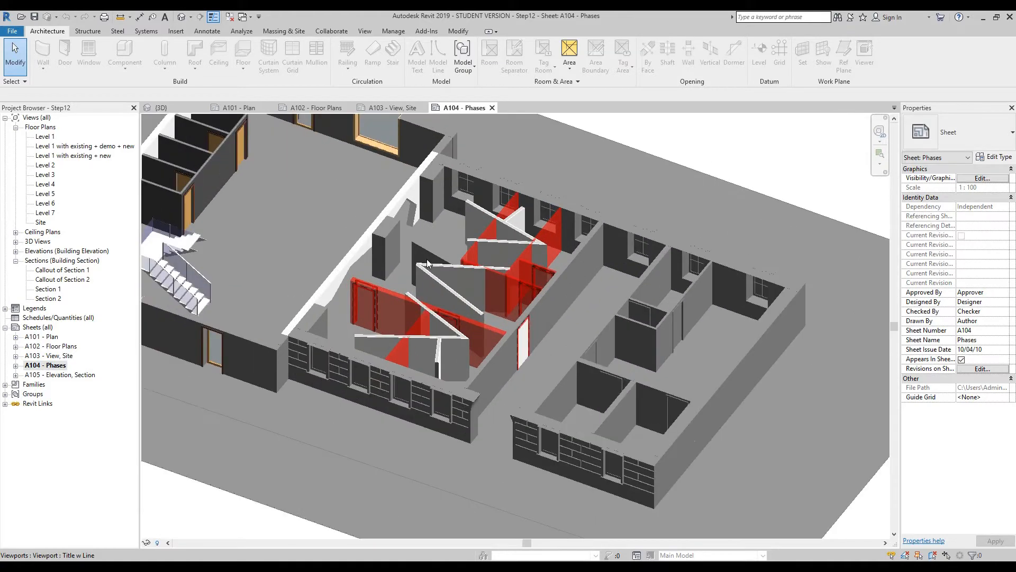
scroll(469, 278, down, 5)
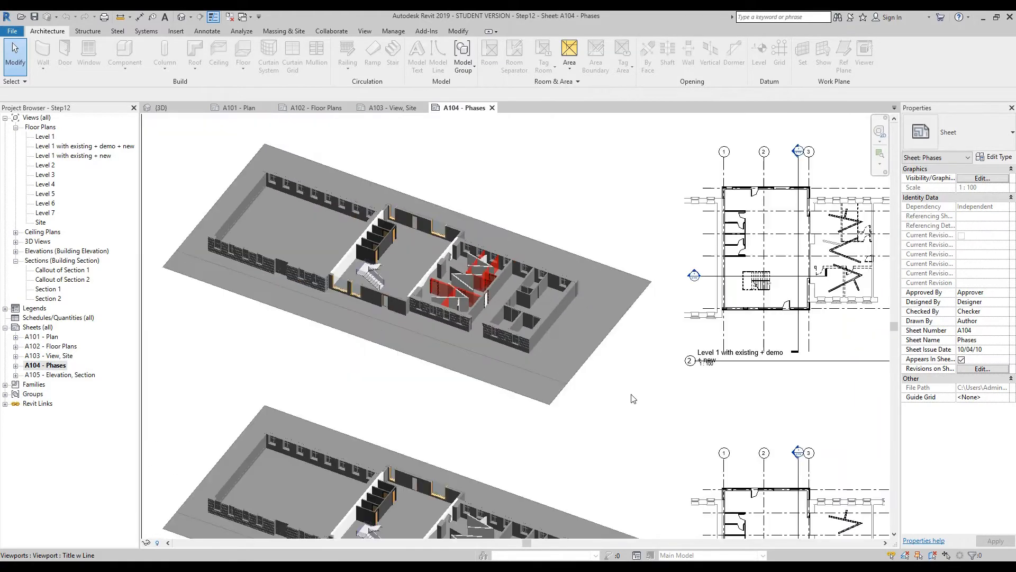
scroll(437, 225, up, 5)
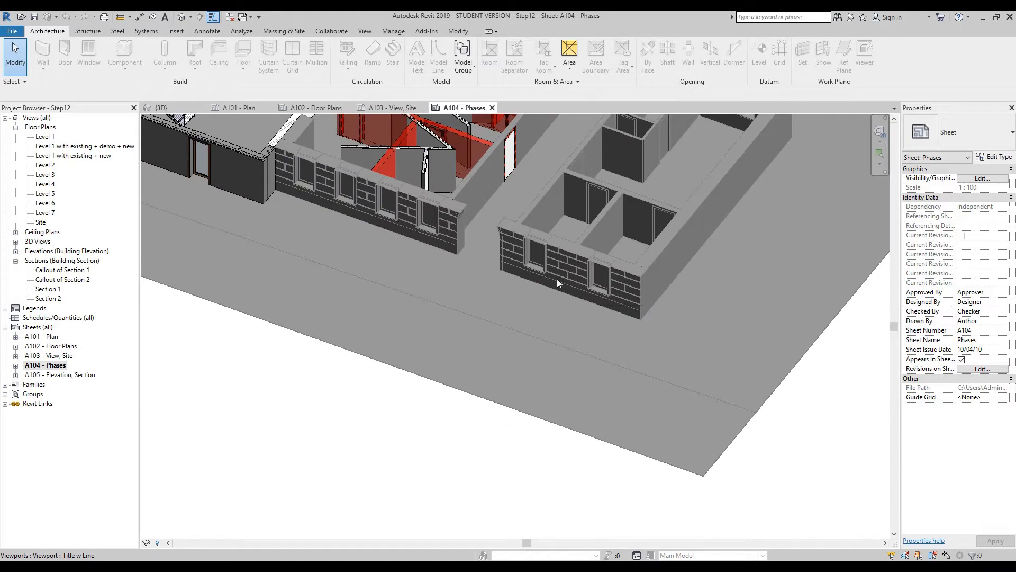
scroll(519, 273, down, 3)
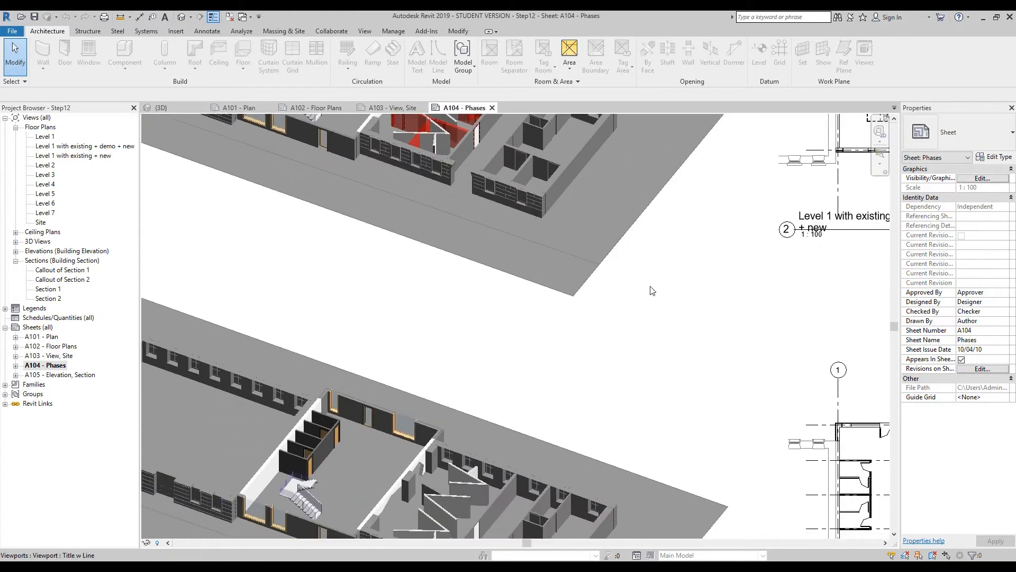
scroll(652, 290, down, 4)
middle_drag(592, 332, 579, 311)
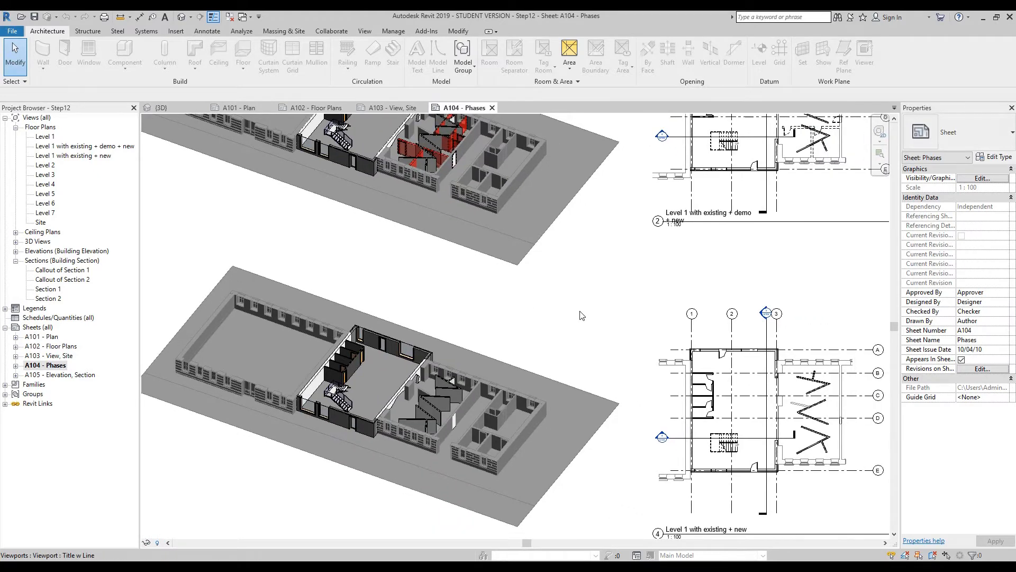
- Open sheet A105 - Elevation, Section and examine its elevations, sections and callout marks
double_click(61, 375)
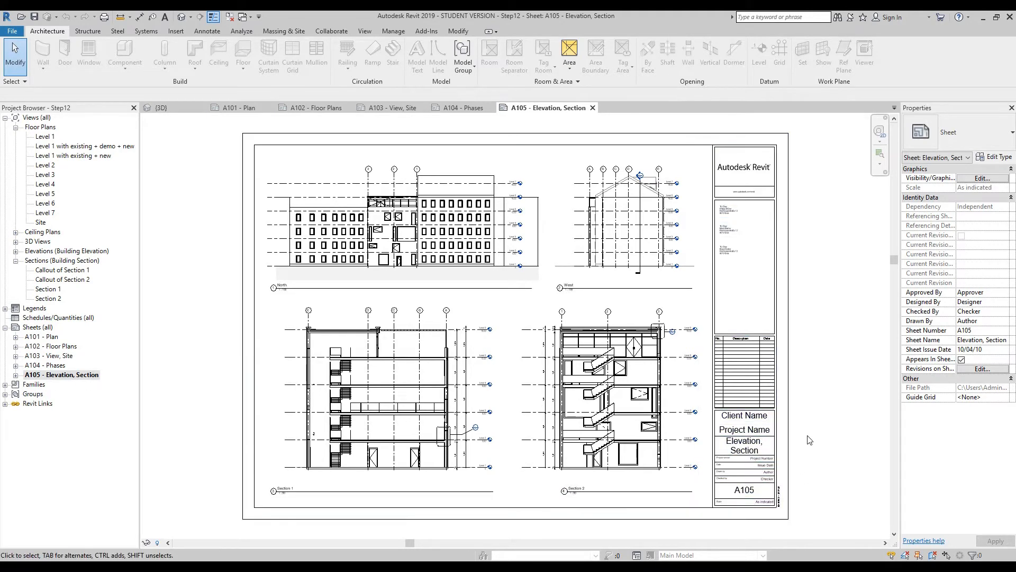
scroll(679, 347, up, 3)
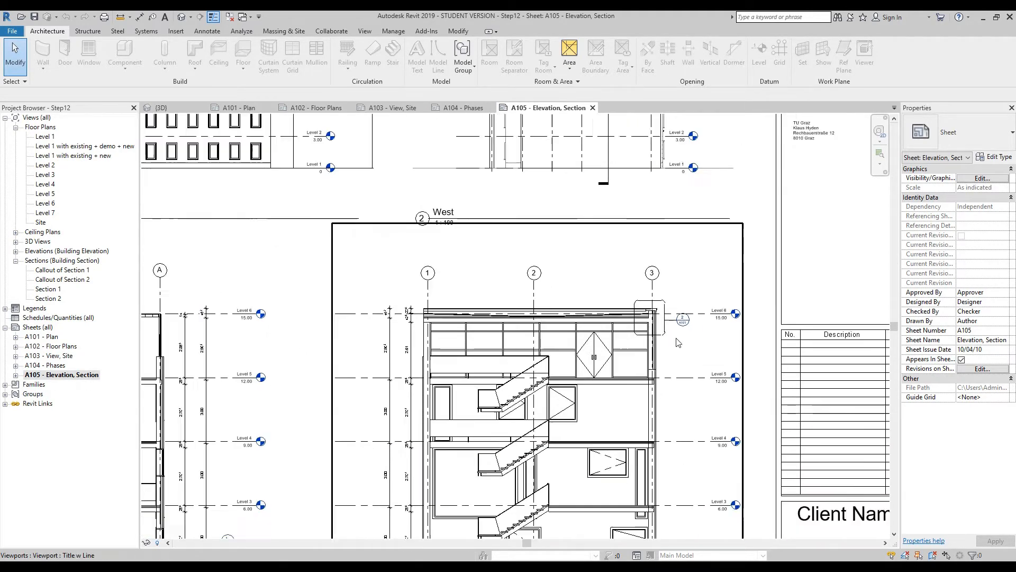
scroll(680, 342, down, 3)
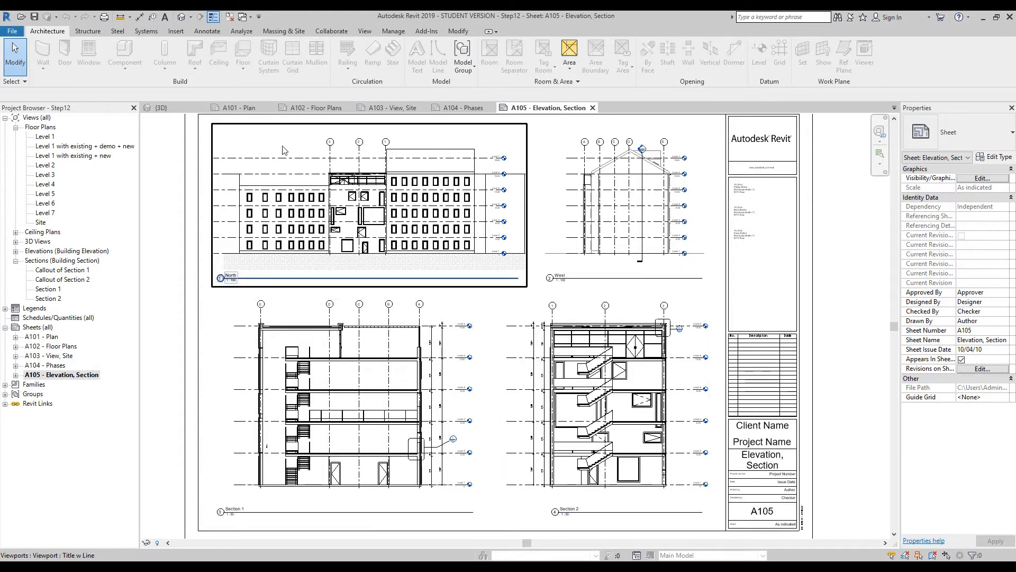
- Close all open views except the {3D} view and open the Walllegend legend view
click(149, 108)
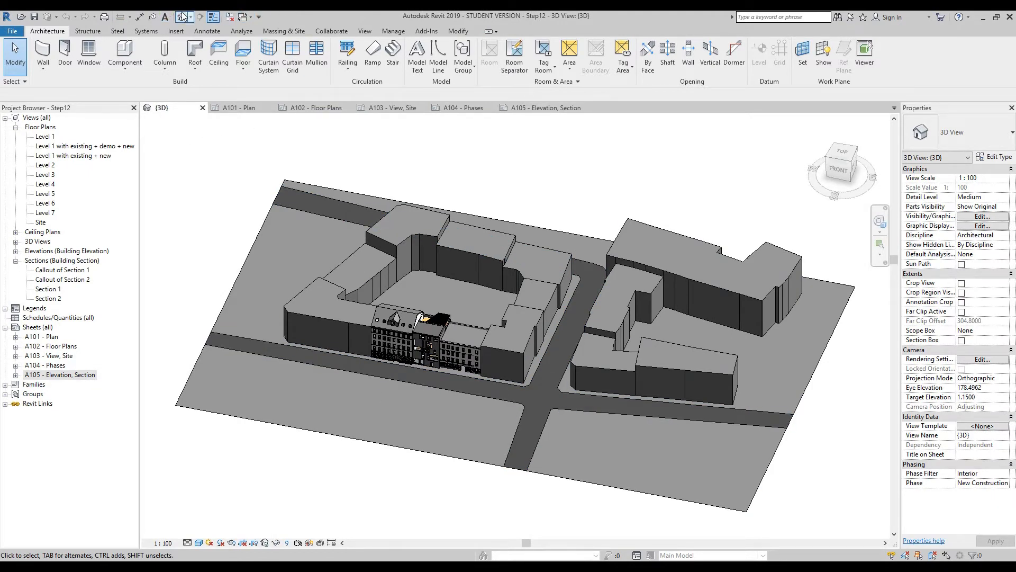
click(231, 18)
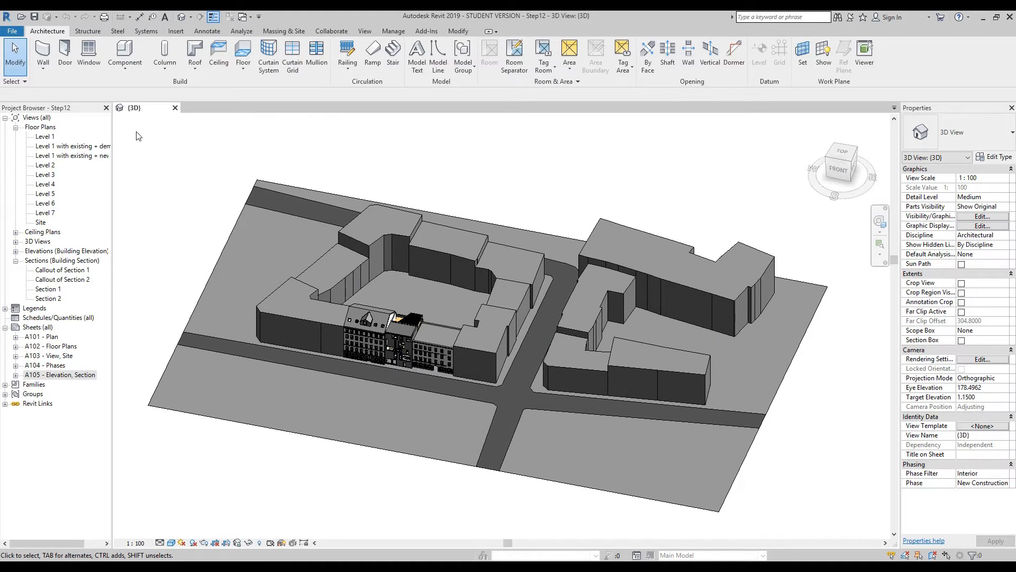
click(6, 308)
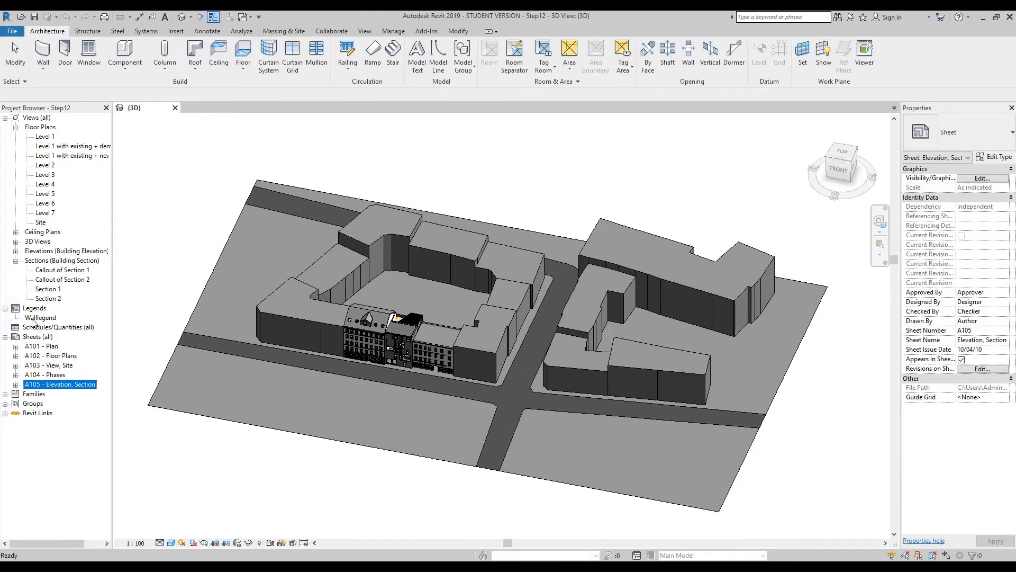
click(41, 318)
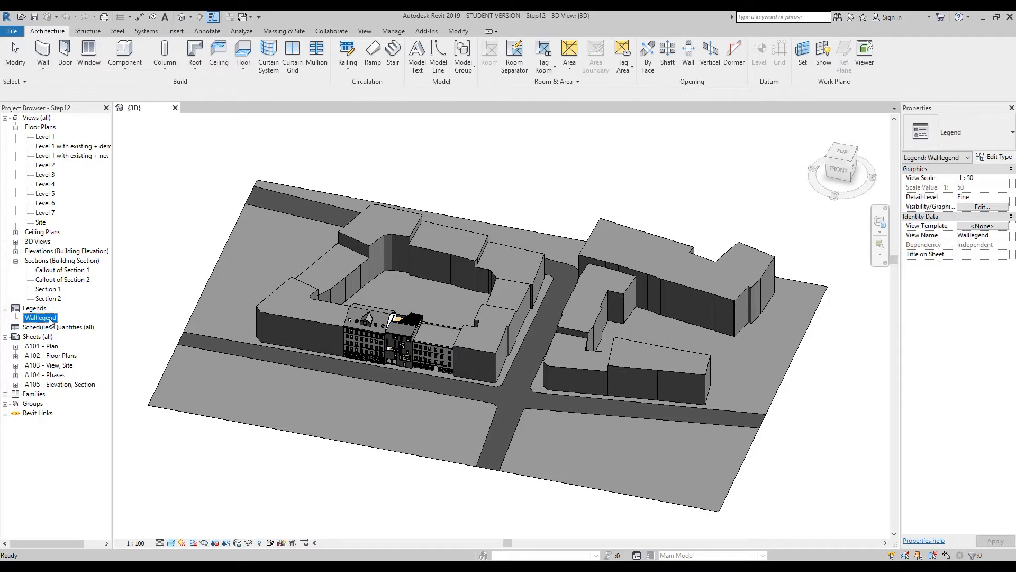
double_click(47, 320)
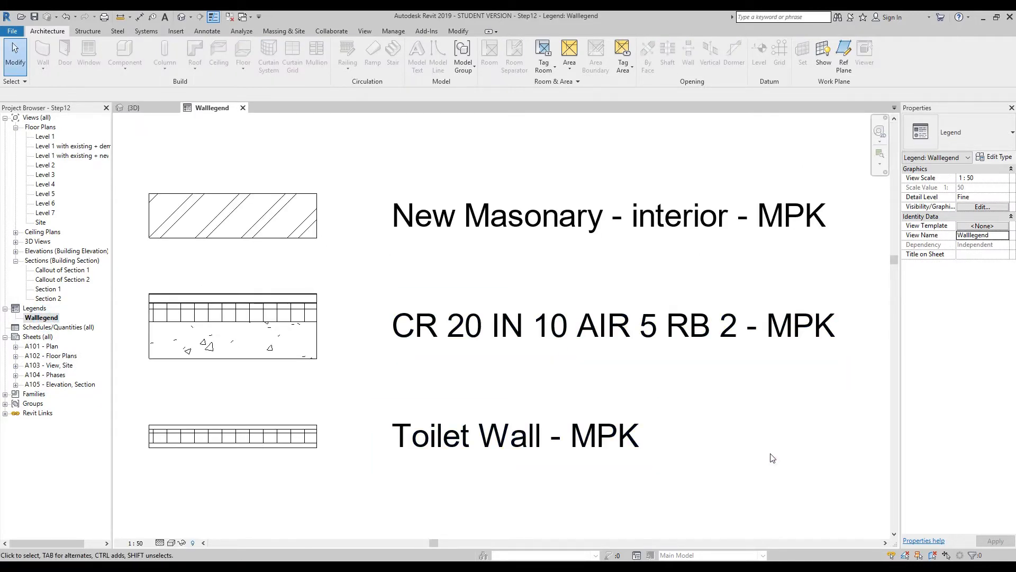
- Examine the three wall legend components and their text notes in the Walllegend view
scroll(760, 446, down, 5)
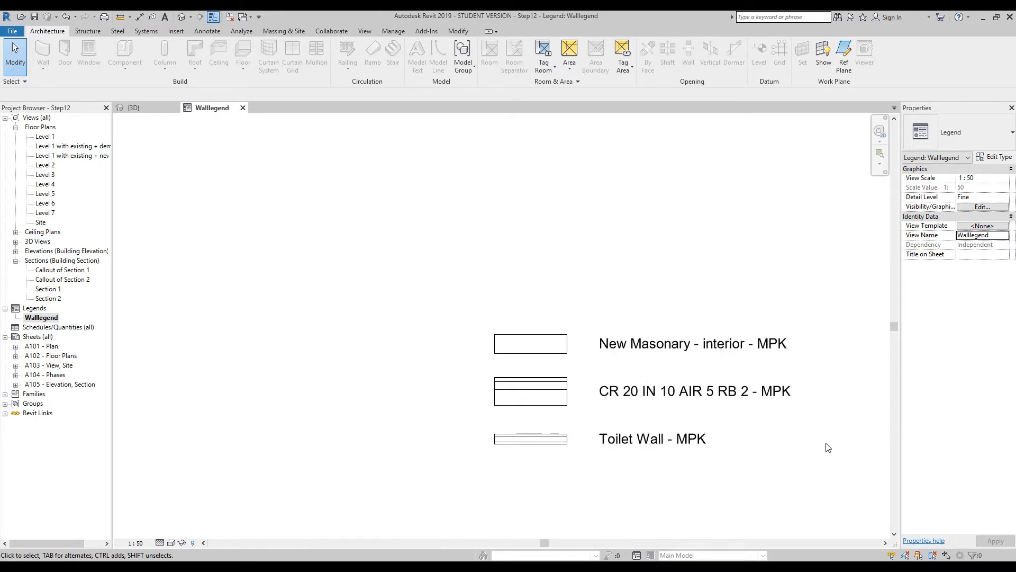
middle_drag(725, 470, 717, 469)
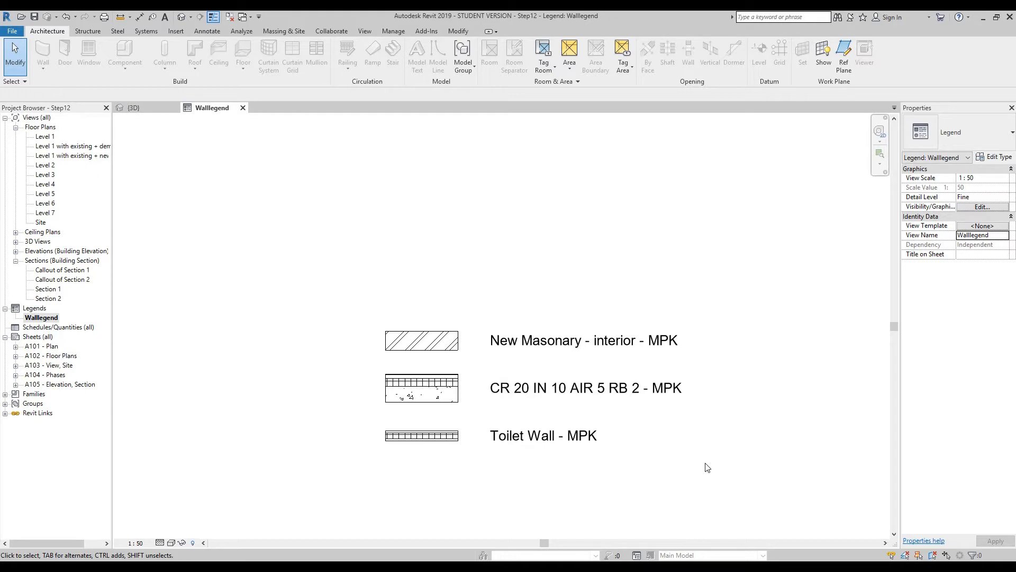
scroll(683, 447, up, 2)
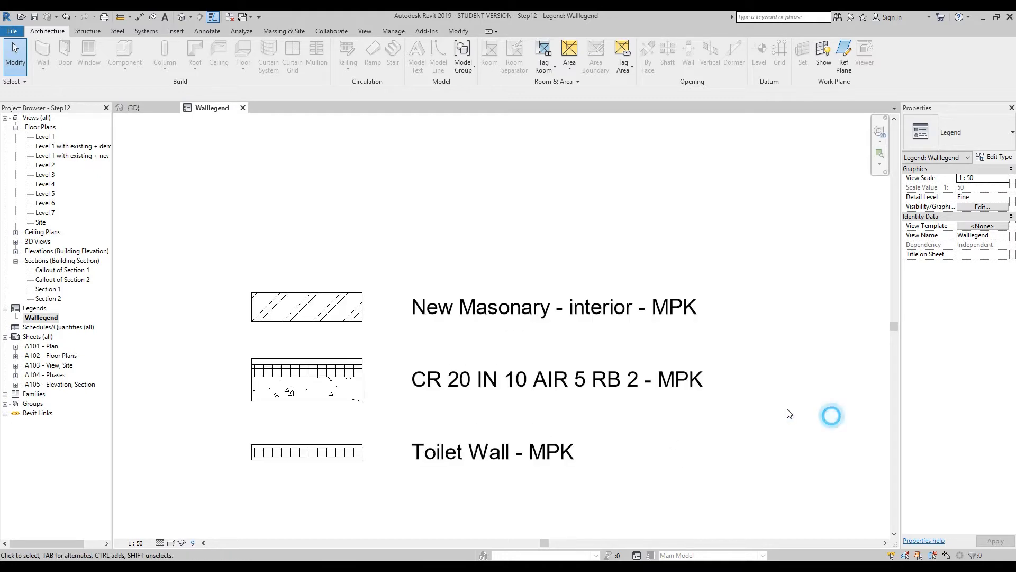
mouse_move(809, 339)
middle_down()
mouse_move(732, 295)
mouse_move(762, 327)
middle_up()
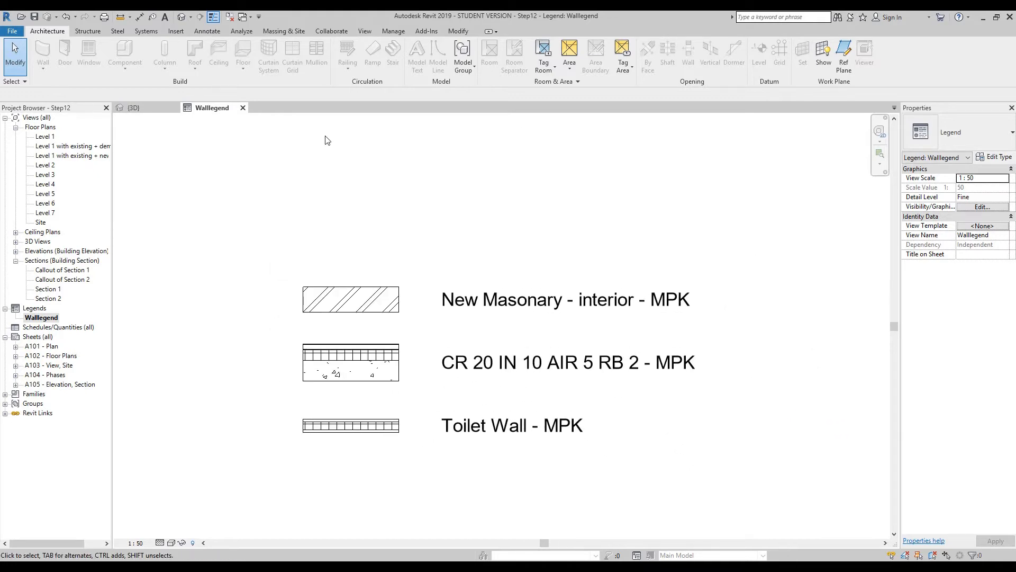
click(351, 290)
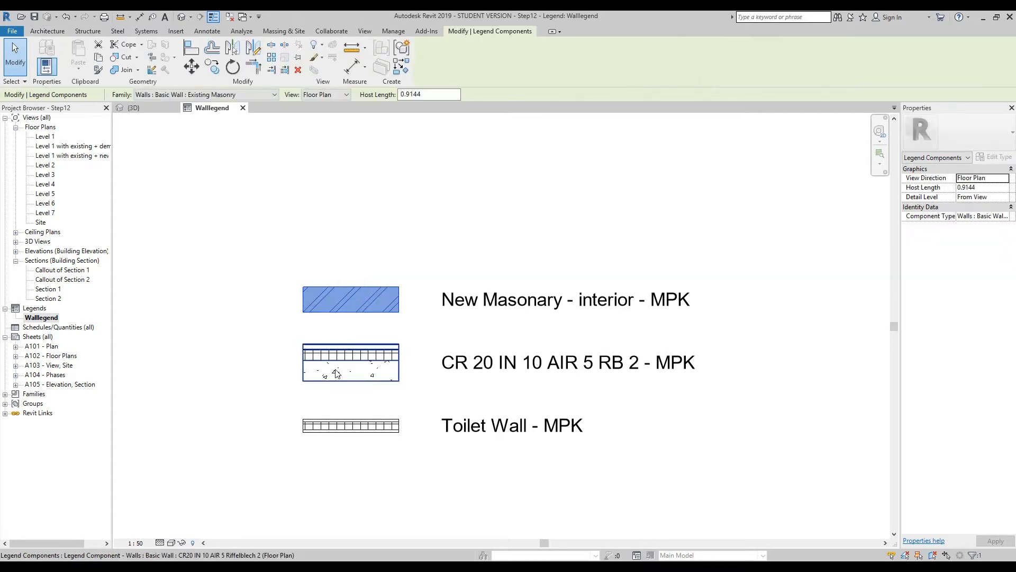
click(354, 363)
click(571, 487)
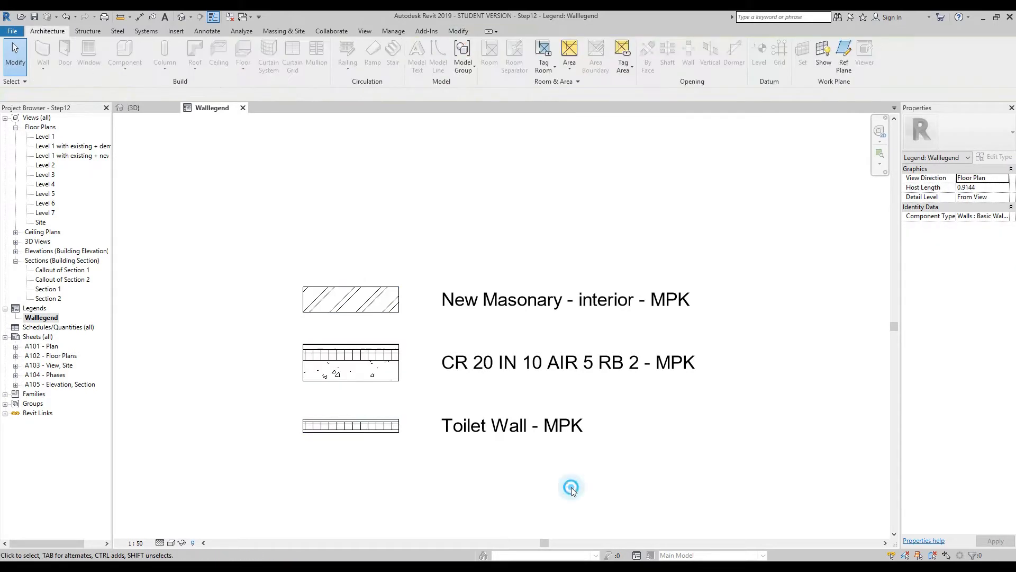
click(542, 428)
click(550, 358)
click(548, 299)
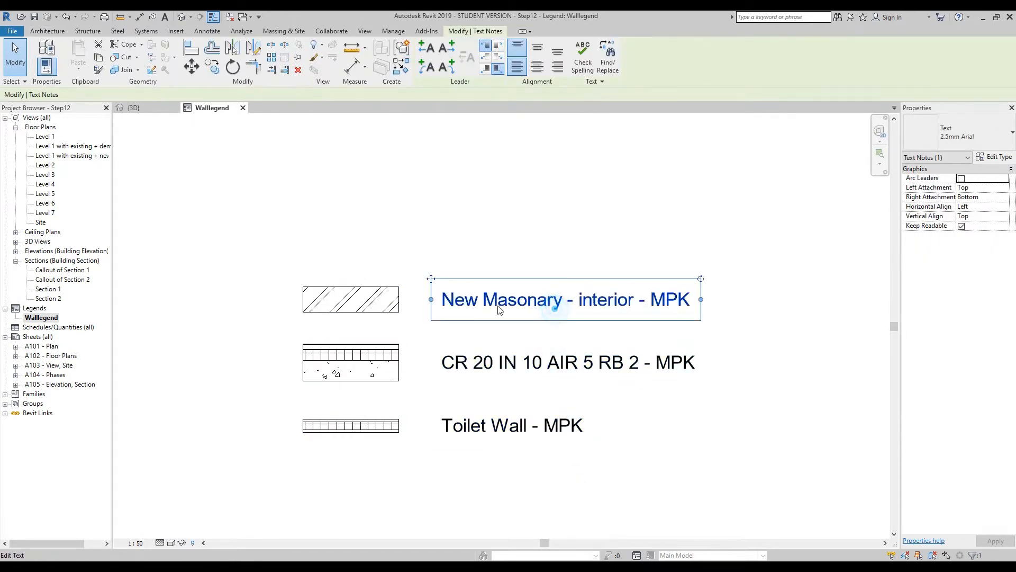
click(703, 489)
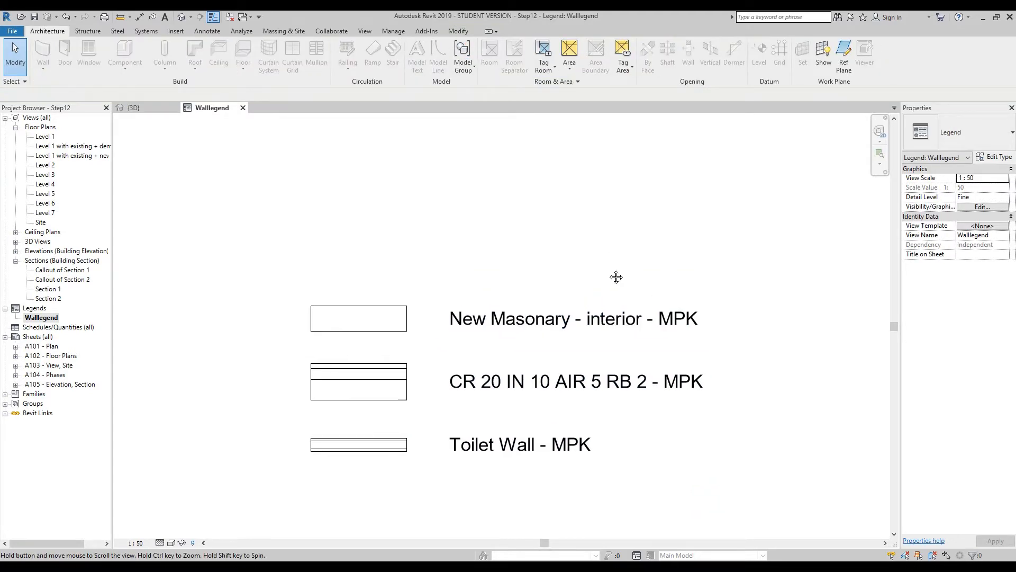
- Copy the CR 20 IN 10 AIR 5 RB 2 - MPK wall component straight up about 1.6 m, above the New Masonary component
click(352, 409)
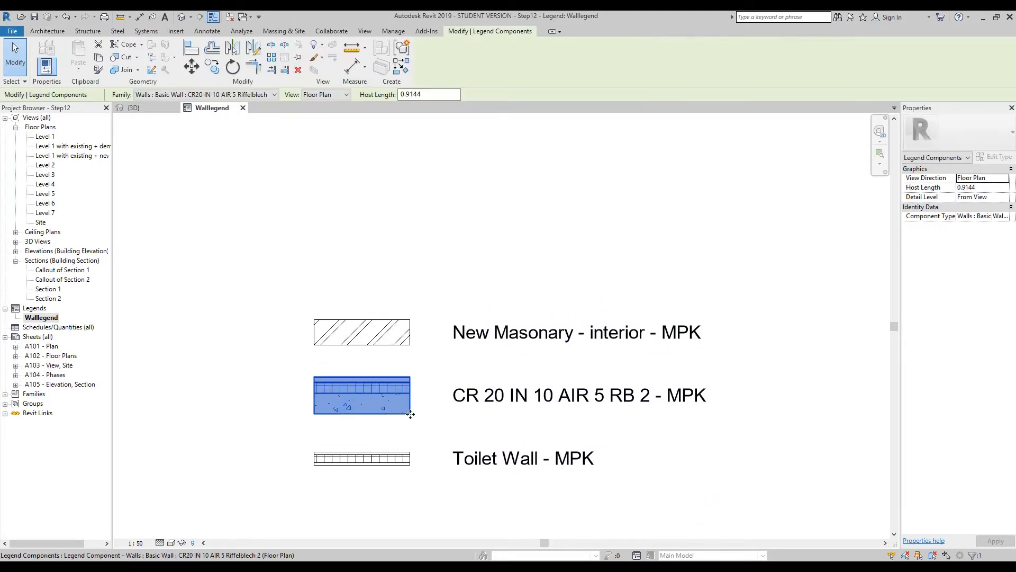
click(211, 66)
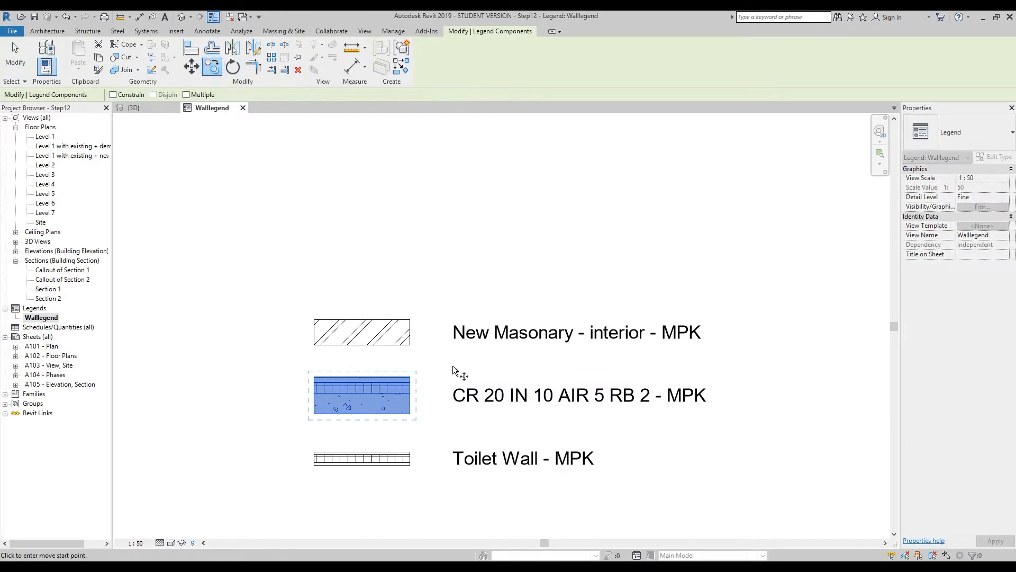
click(363, 422)
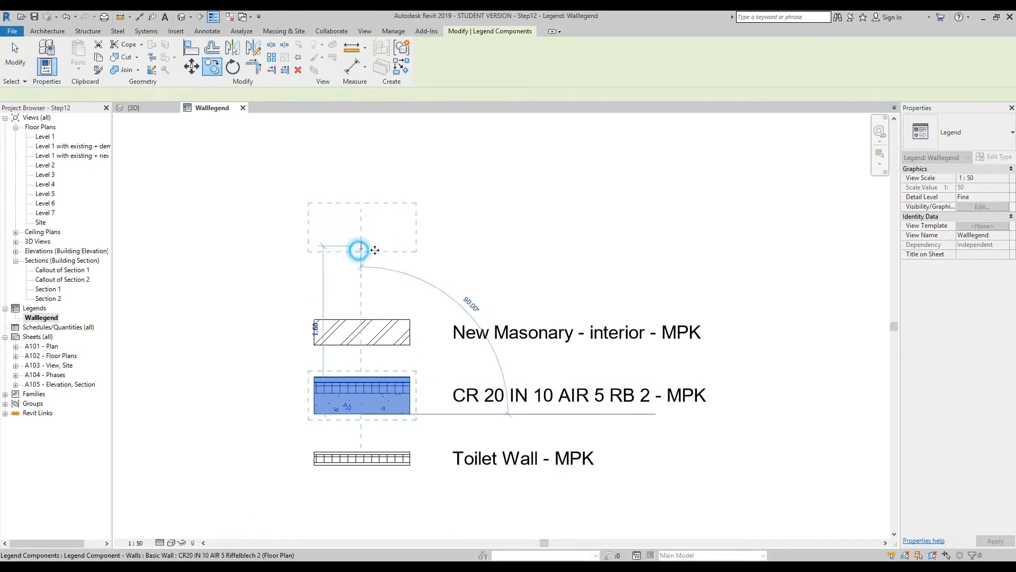
click(363, 293)
click(444, 265)
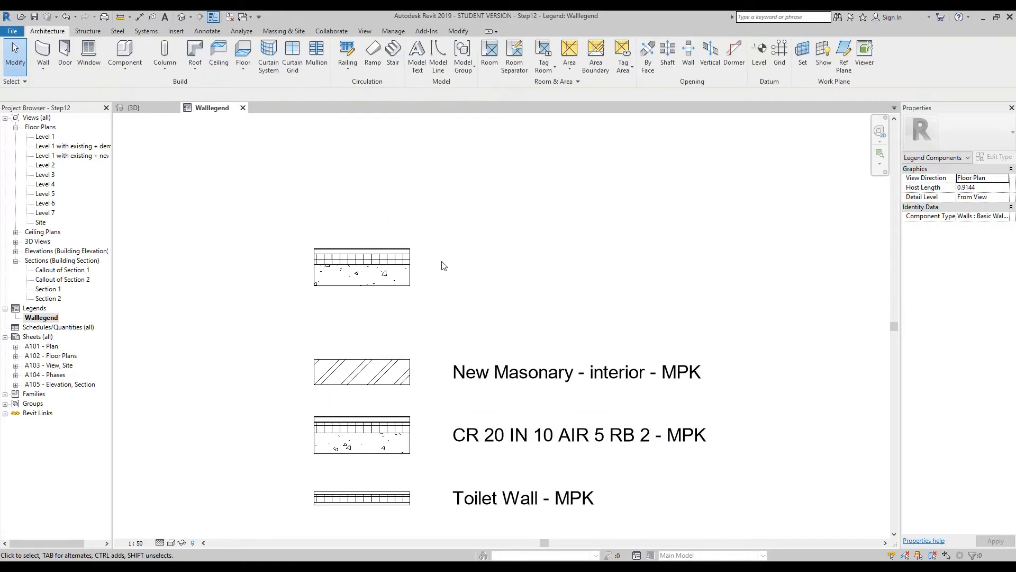
- Tag the concrete layer of the uppermost wall component with a material tag, placing the Concrete label beside the component
click(207, 32)
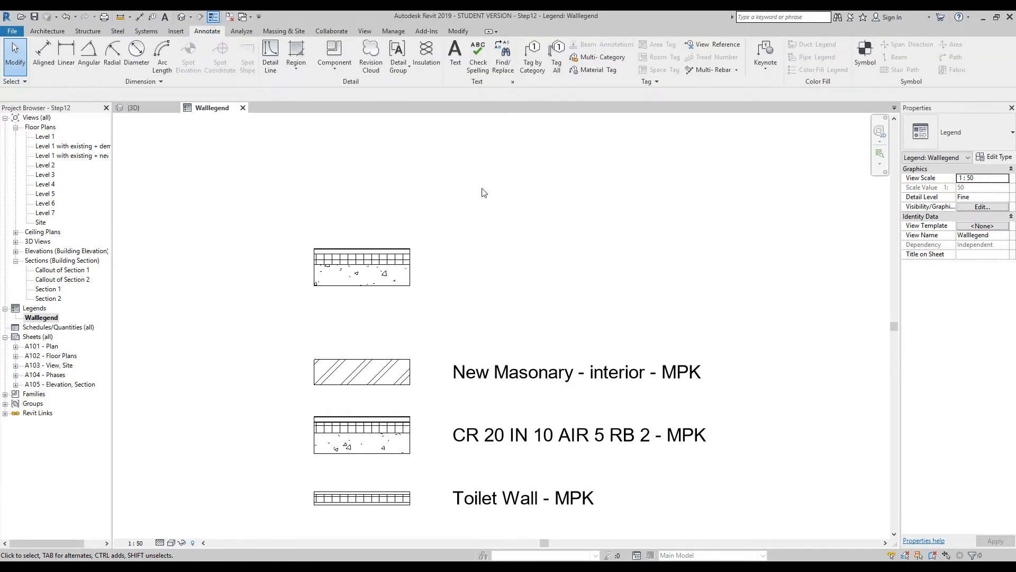
click(597, 71)
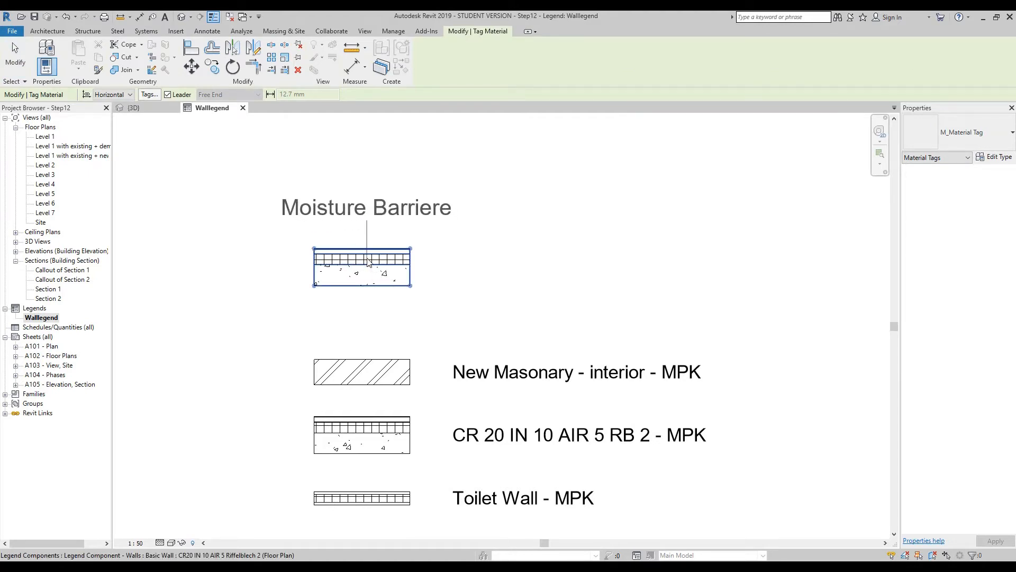
scroll(371, 259, up, 2)
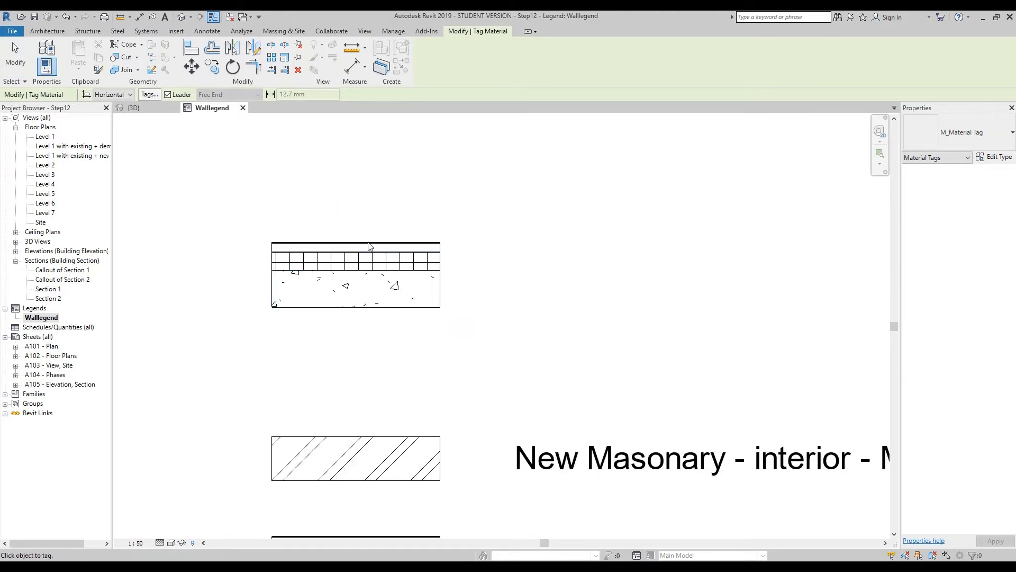
scroll(368, 289, down, 2)
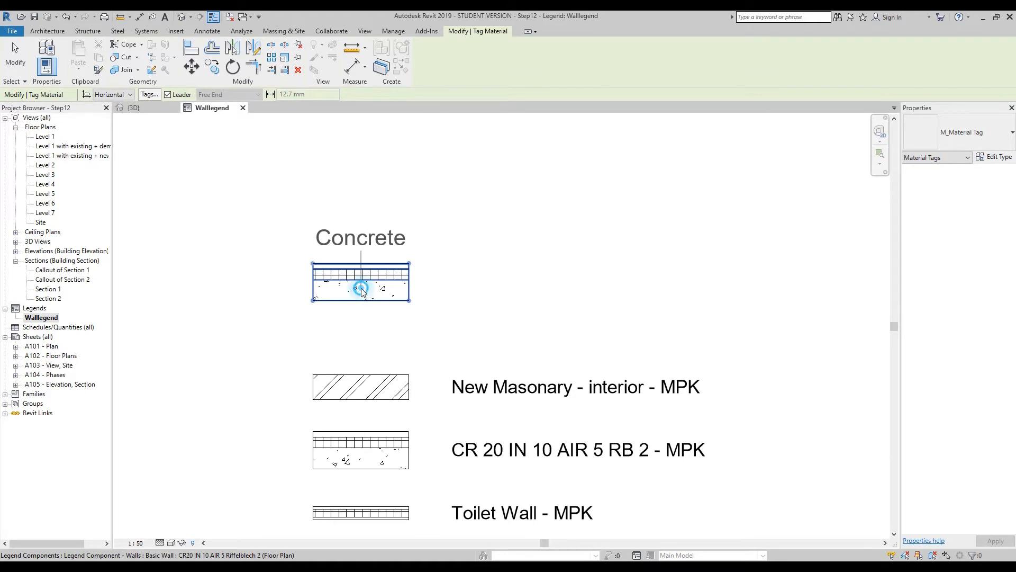
click(530, 276)
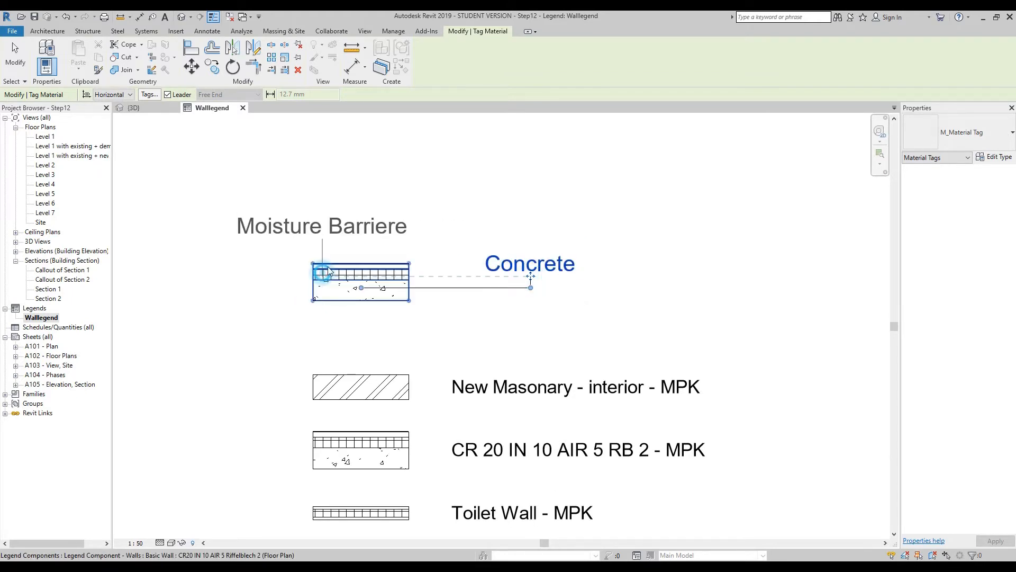
- Add a Moisture Barriere material tag above the uppermost wall component and finish tagging
click(362, 245)
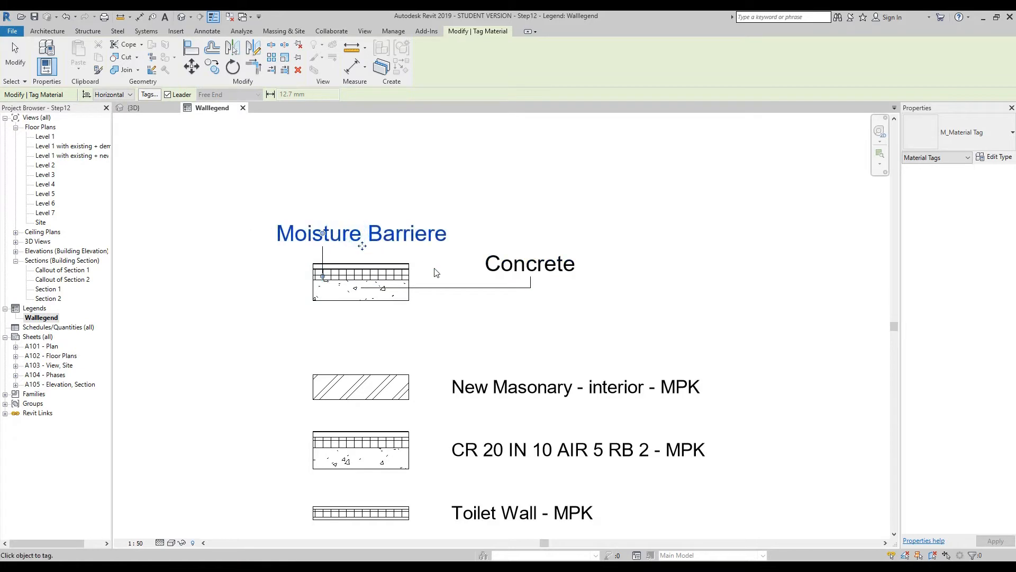
scroll(431, 272, up, 2)
scroll(431, 272, down, 2)
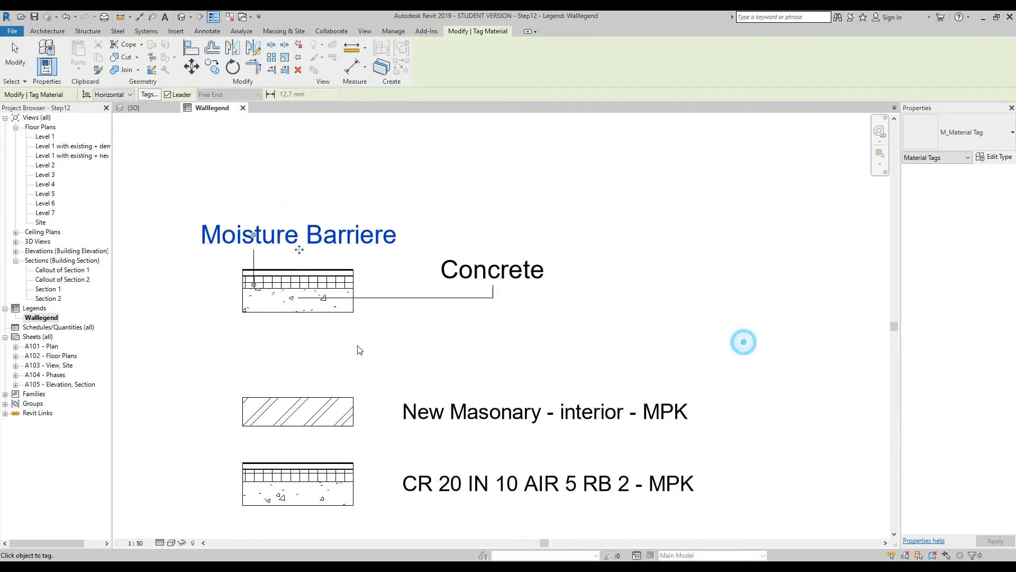
key(Escape)
key(Escape)
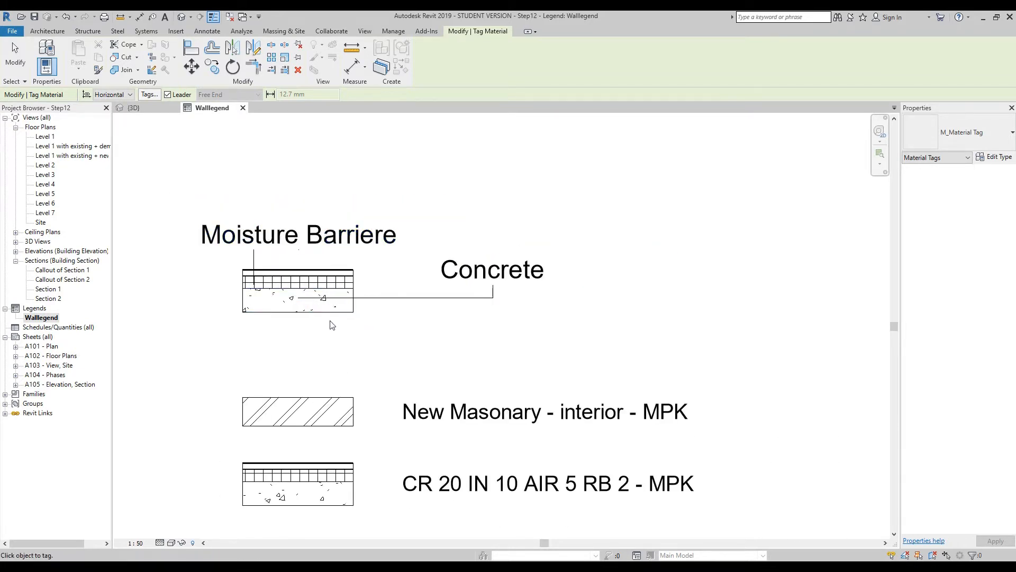
- Copy the tagged wall component straight up about 1.7 m, above the Moisture Barriere tag
click(323, 313)
scroll(531, 343, down, 1)
middle_drag(531, 343, 514, 397)
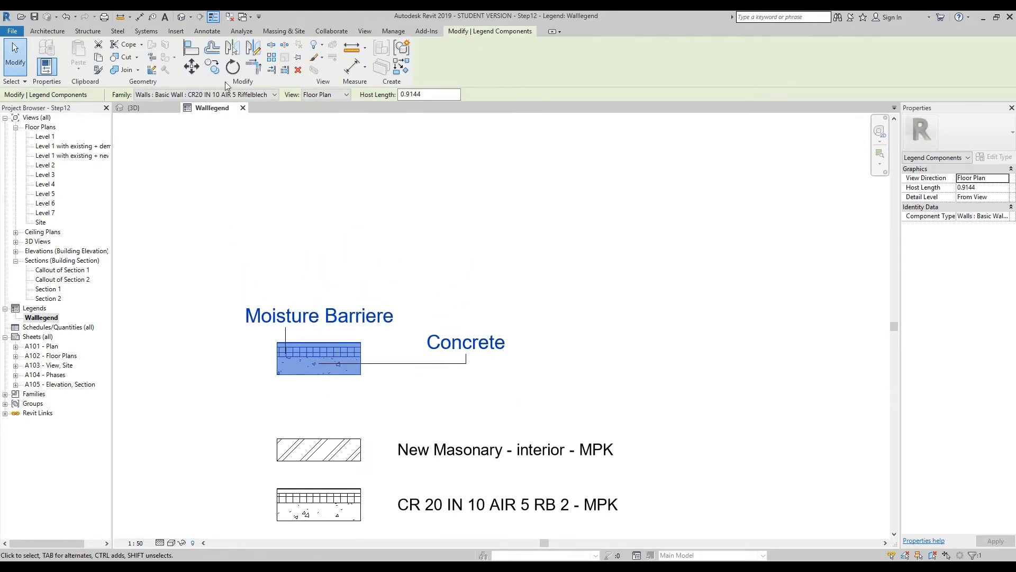
click(212, 67)
click(319, 374)
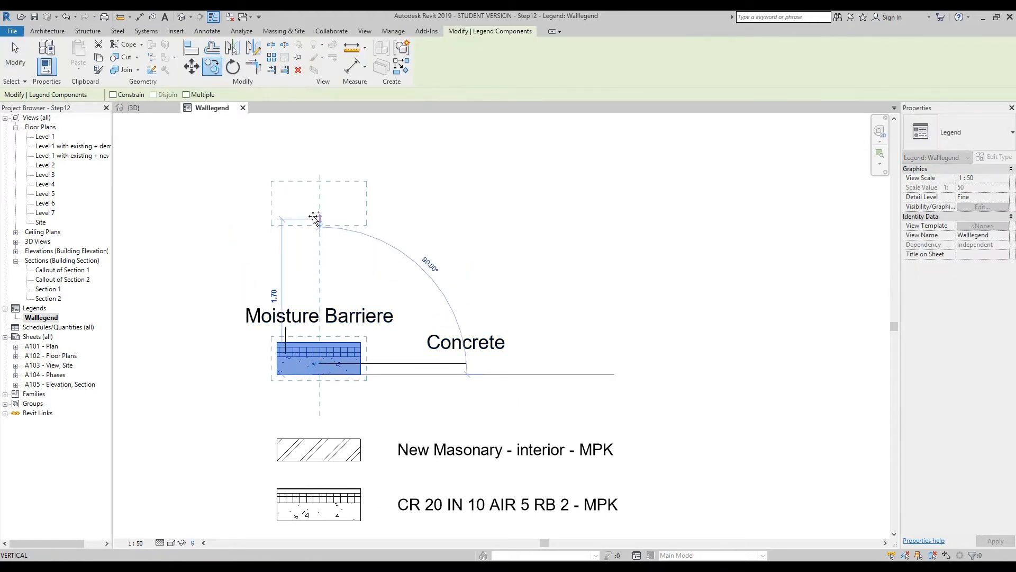
click(319, 215)
scroll(312, 265, up, 1)
click(15, 58)
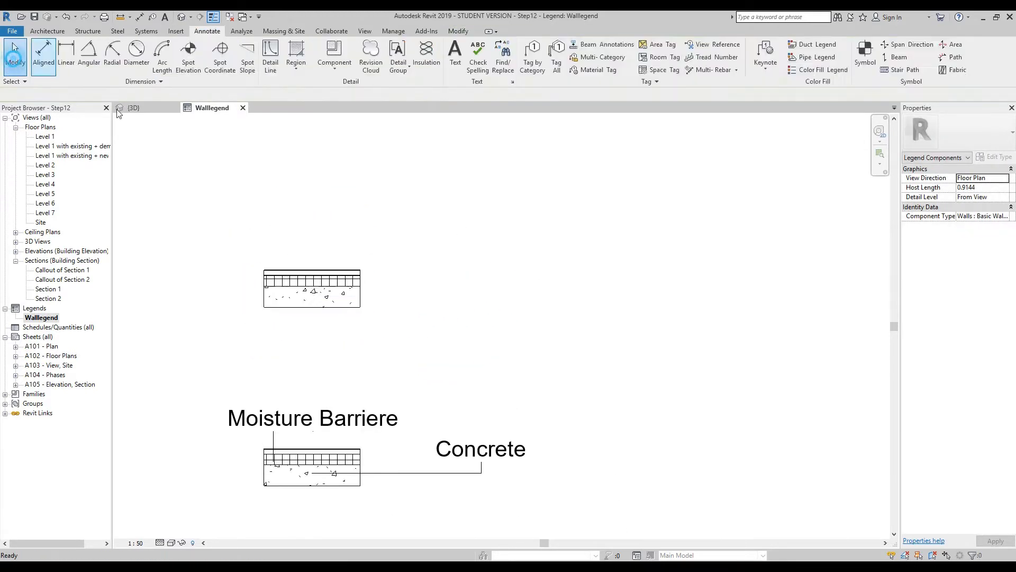
- Change the new upper copy's component family to Windows : Classic Window 1
click(312, 299)
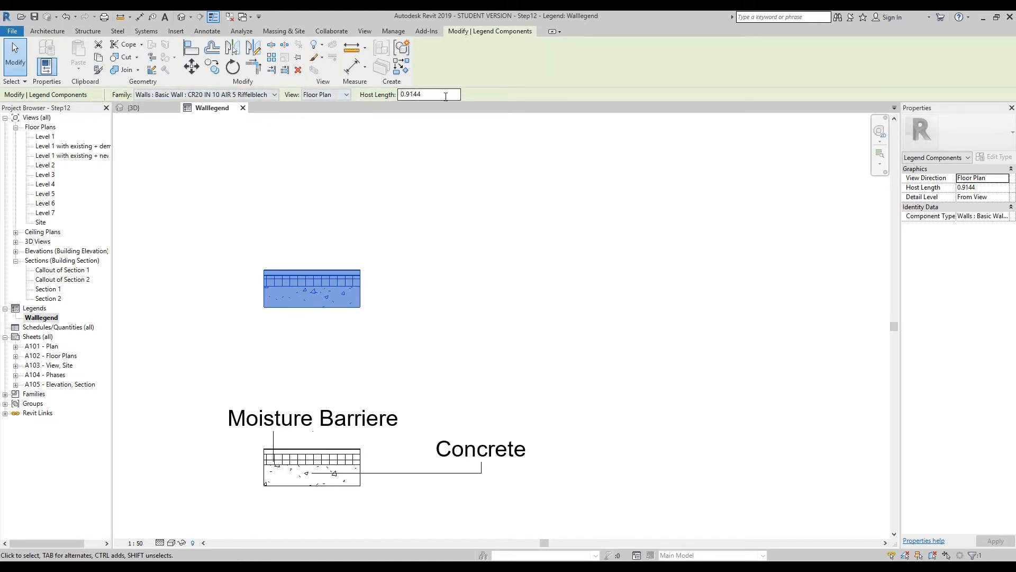
click(151, 99)
scroll(286, 234, down, 2)
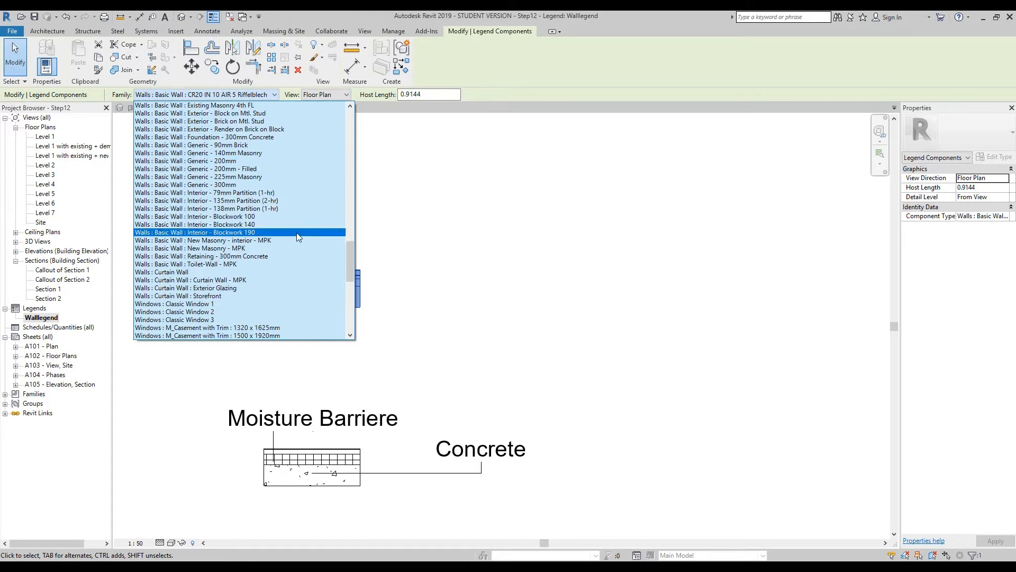
click(181, 283)
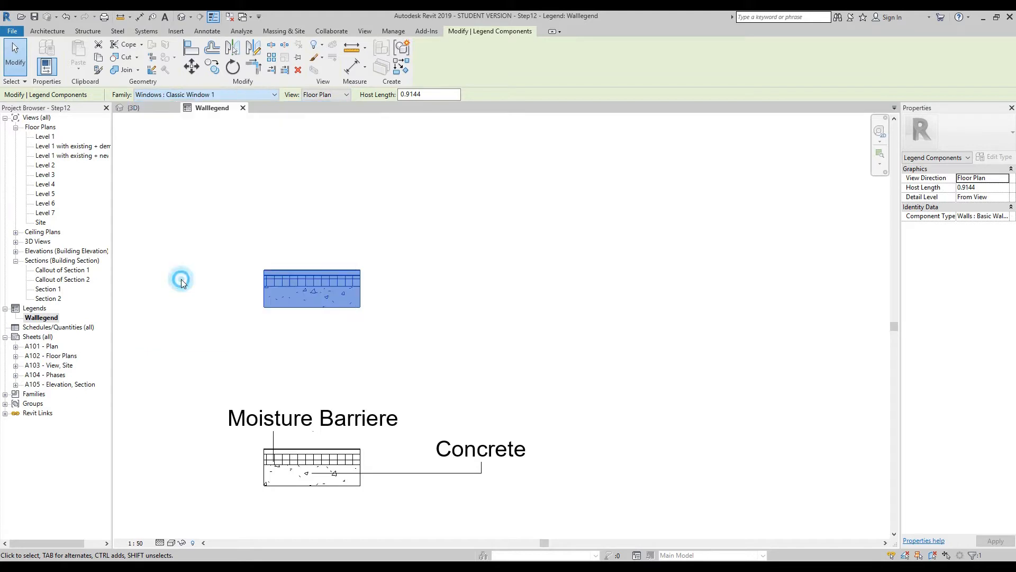
click(414, 314)
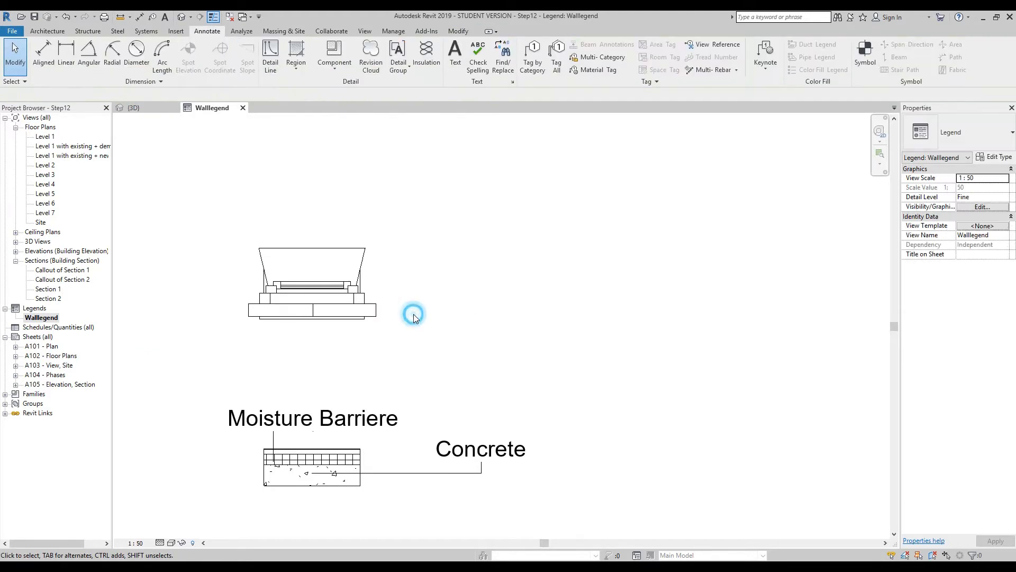
- Set the view direction of the Classic Window 1 component to Elevation : Front
click(360, 256)
click(344, 94)
click(331, 112)
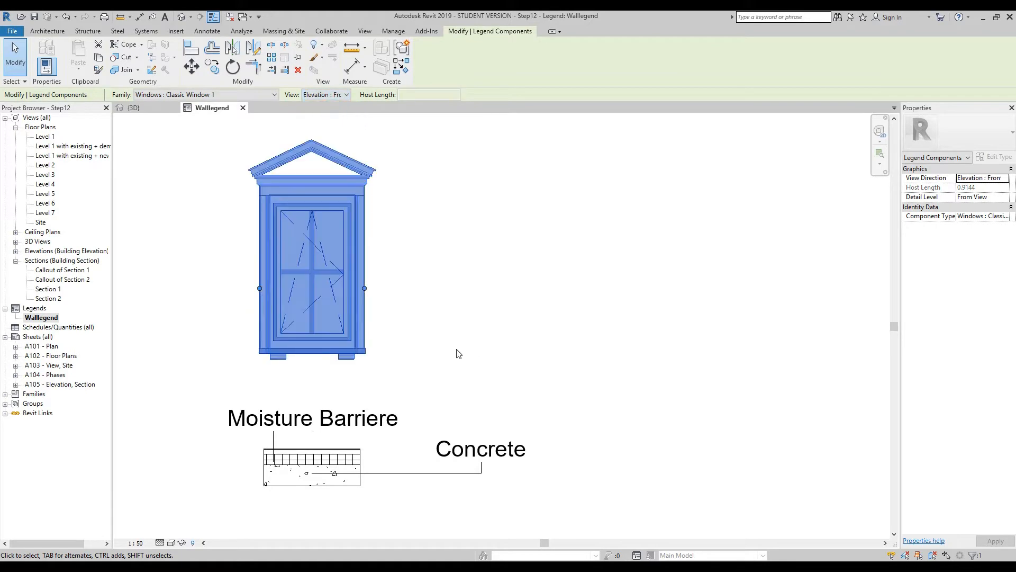
click(459, 353)
- Set the view direction of the Classic Window 1 component to Elevation : Back
click(365, 278)
click(335, 95)
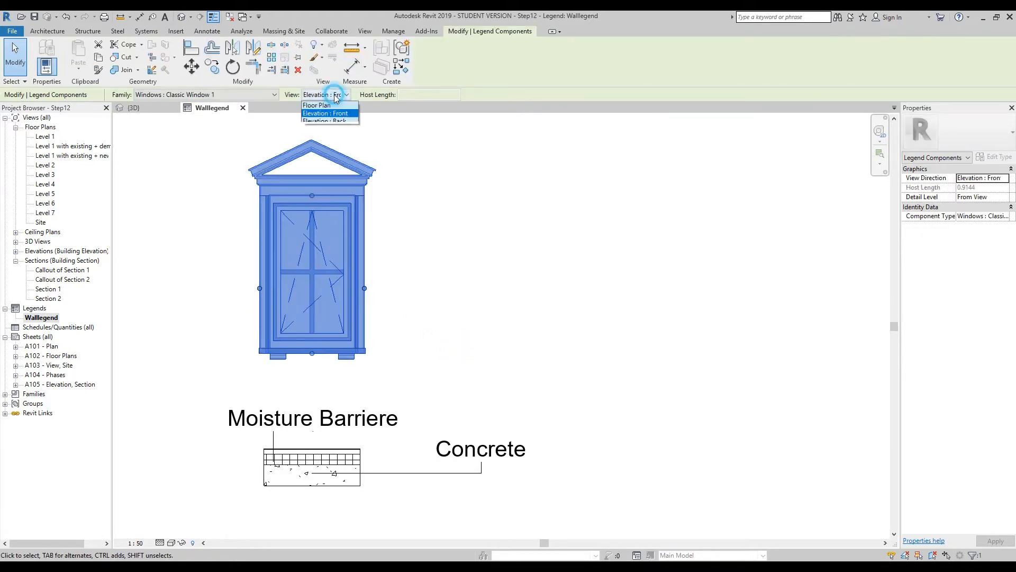
click(326, 107)
click(453, 263)
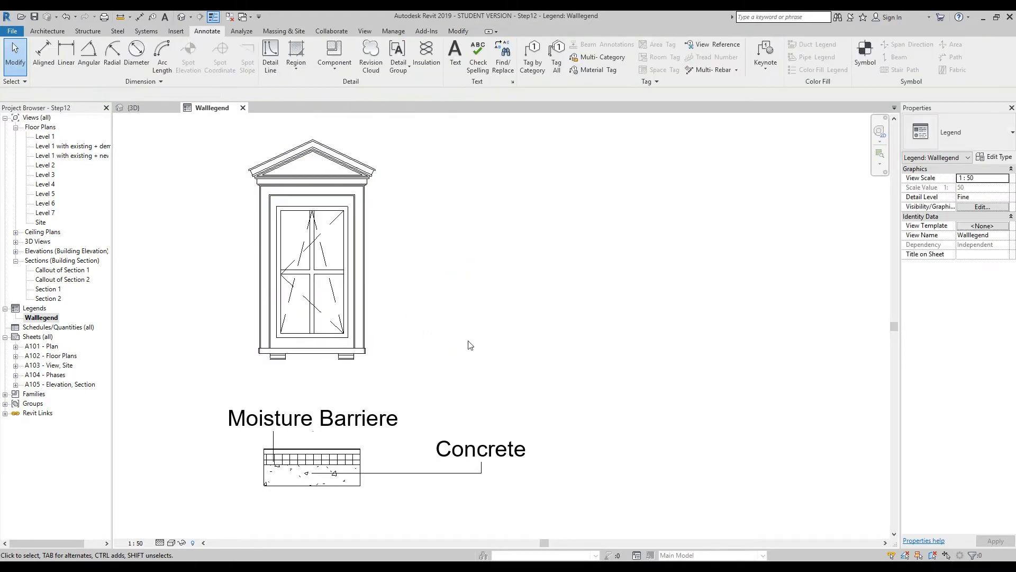
- Add a text note reading "Classic Window" with a two-segment leader pointing to the window component
scroll(407, 379, down, 1)
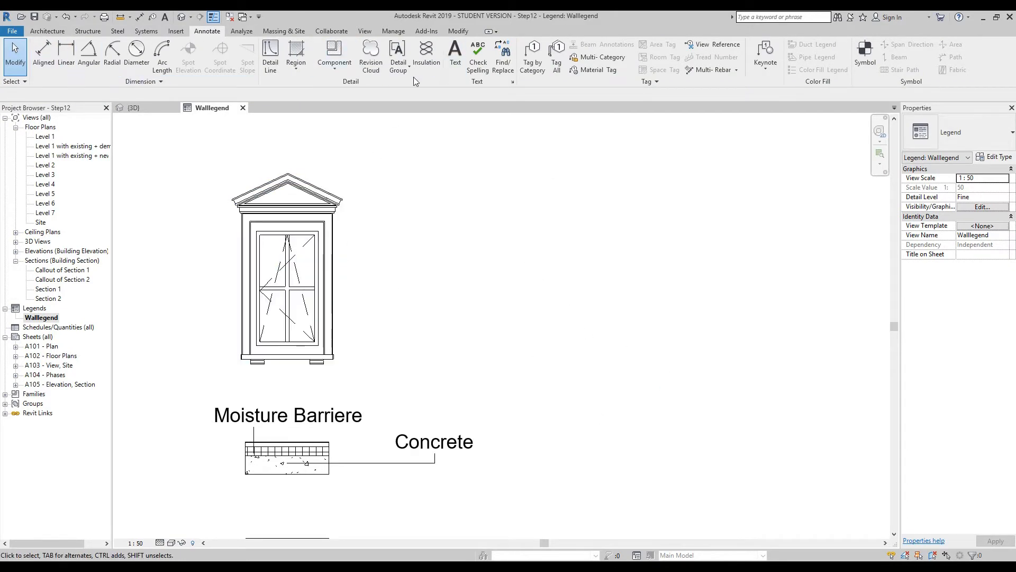
click(456, 56)
click(427, 67)
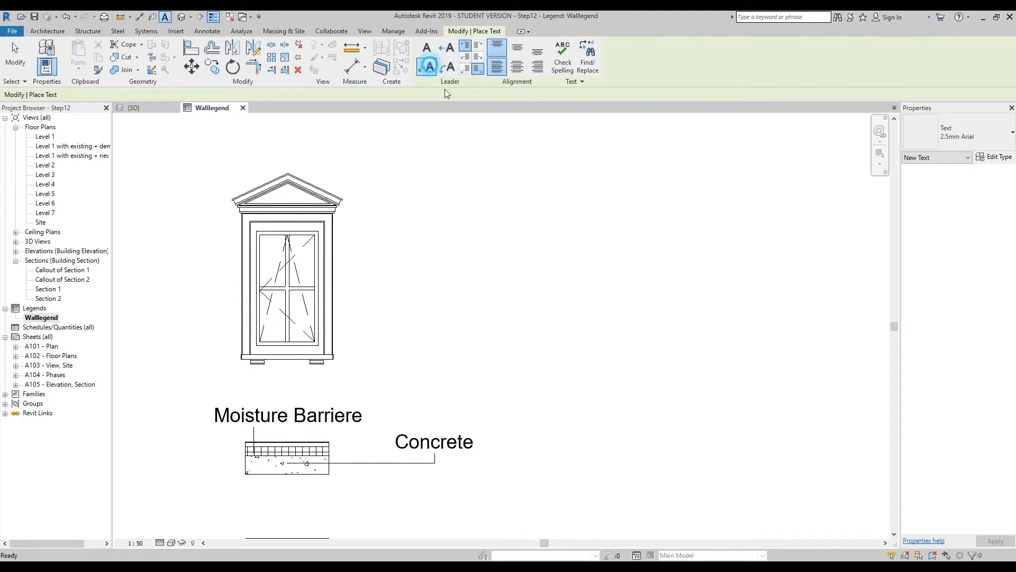
click(319, 276)
click(415, 276)
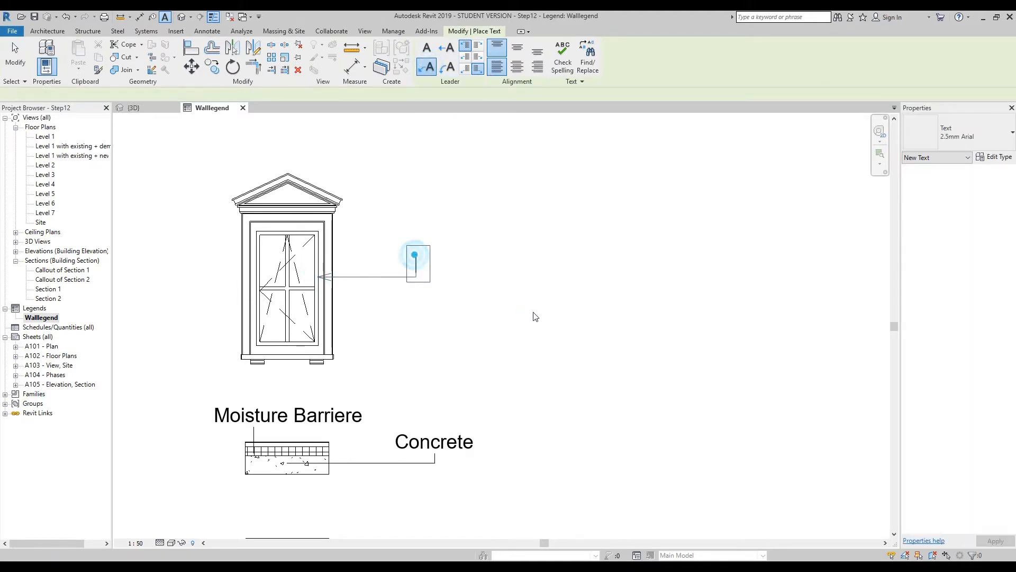
text(Classic Window)
click(534, 317)
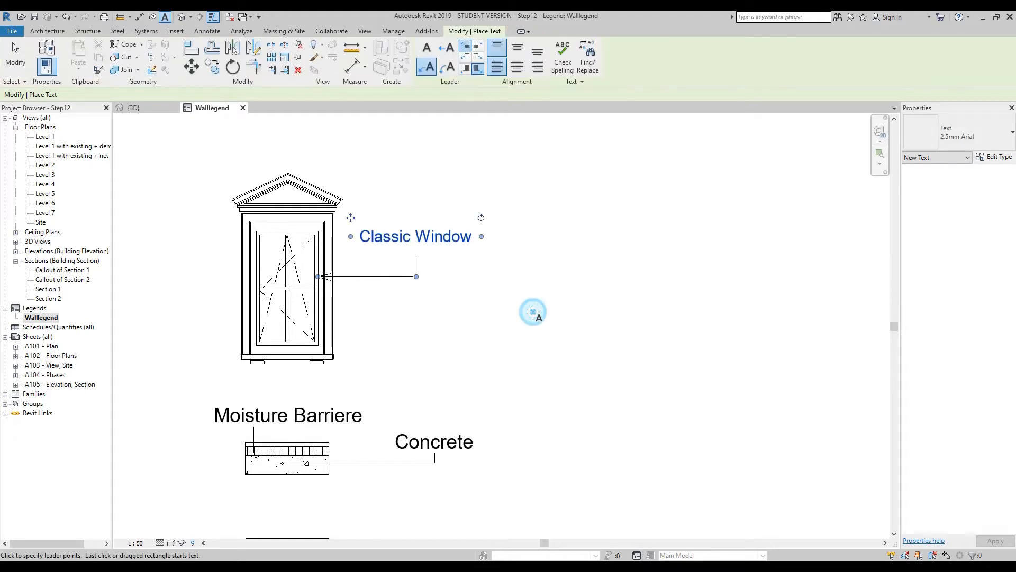
key(Escape)
key(Escape)
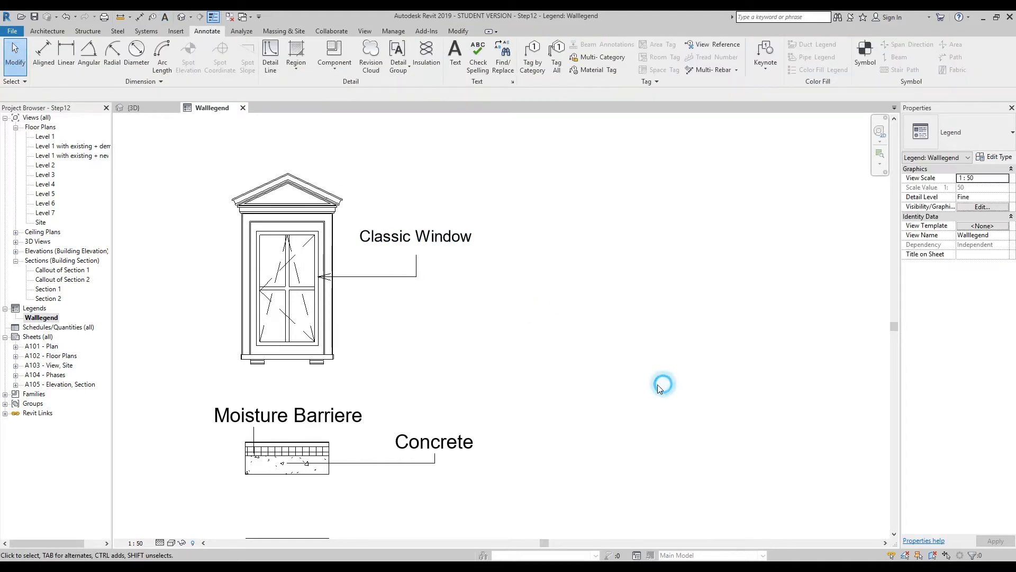
- Copy the New Masonary wall component straight up into the gap below the component tagged with Moisture Barriere and Concrete
scroll(604, 301, down, 2)
middle_drag(623, 296, 612, 222)
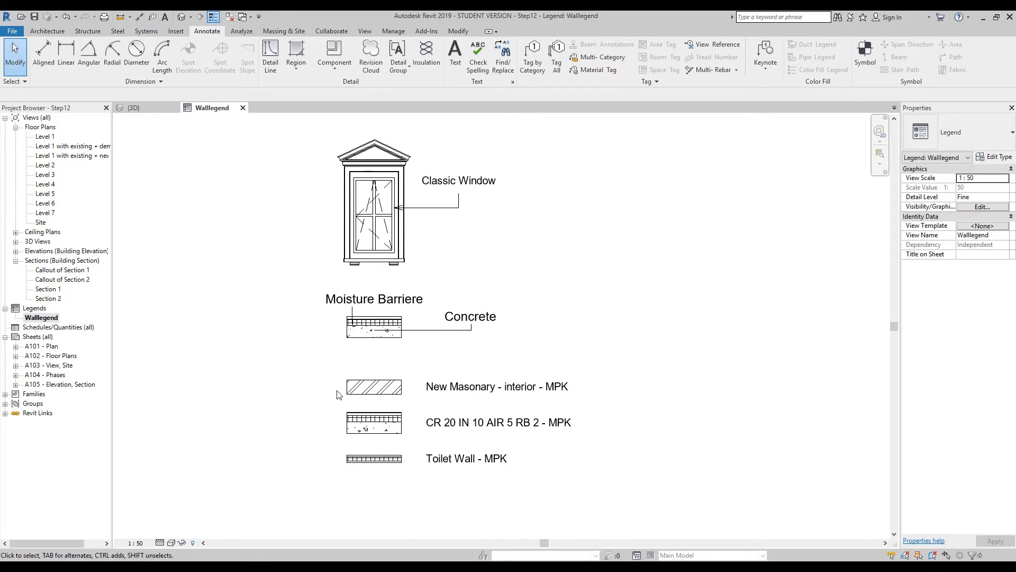
middle_drag(654, 295, 642, 320)
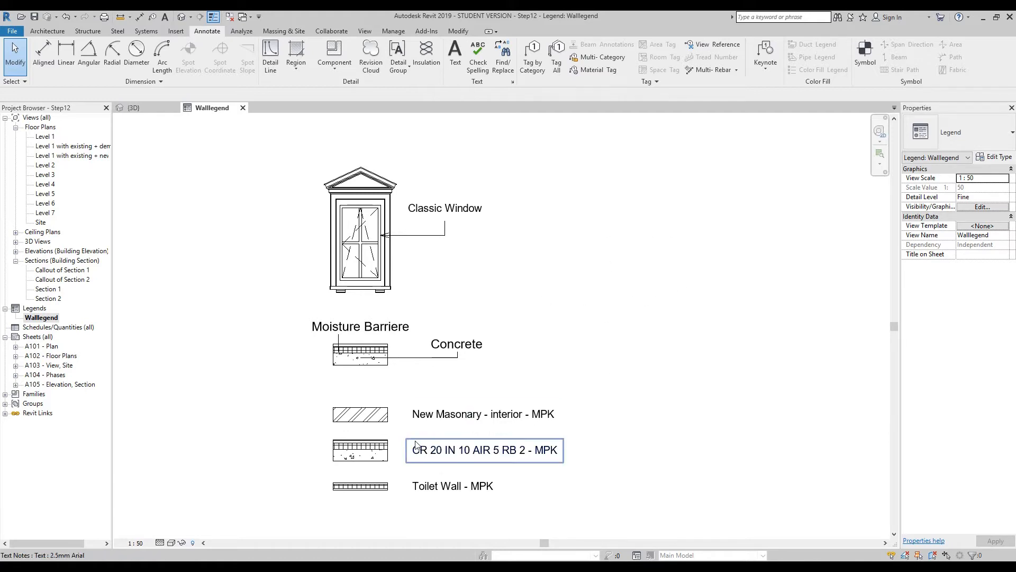
click(360, 414)
scroll(331, 427, up, 2)
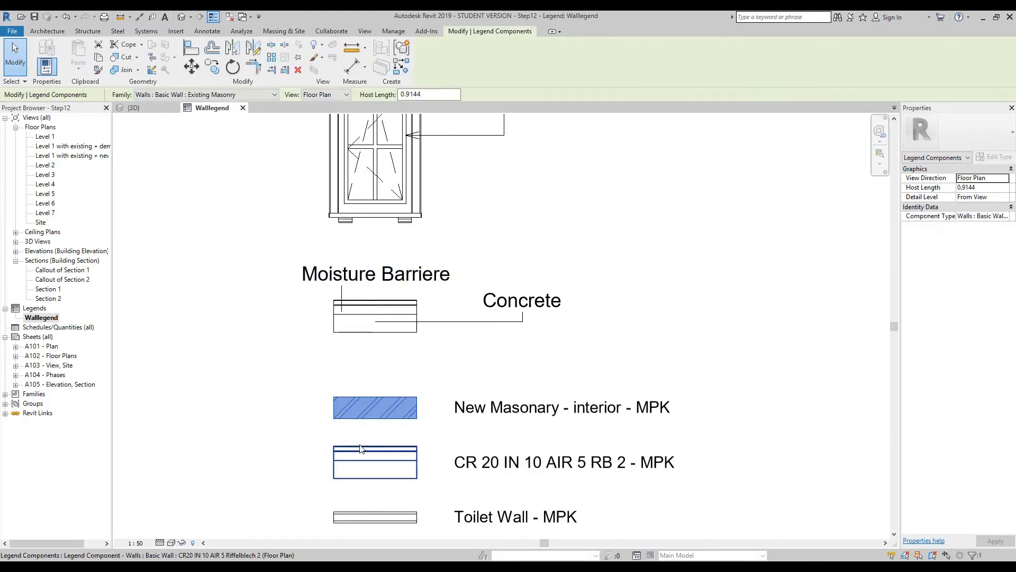
click(212, 67)
click(370, 403)
click(370, 359)
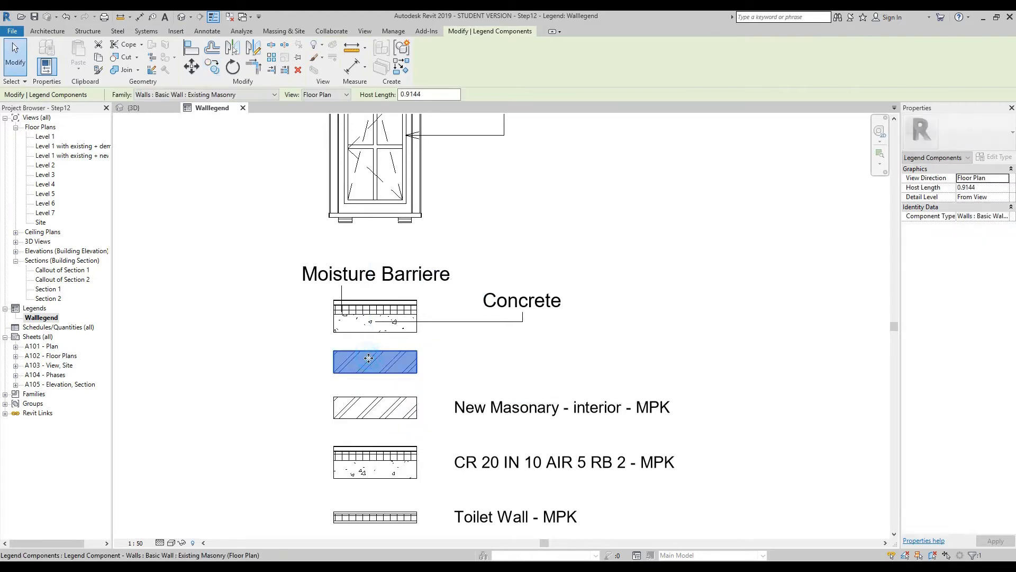
key(Escape)
- Change the copied masonry component's family to Planting : M_RPC Tree - Deciduous : Red Ash - 7.6 Meters
click(238, 97)
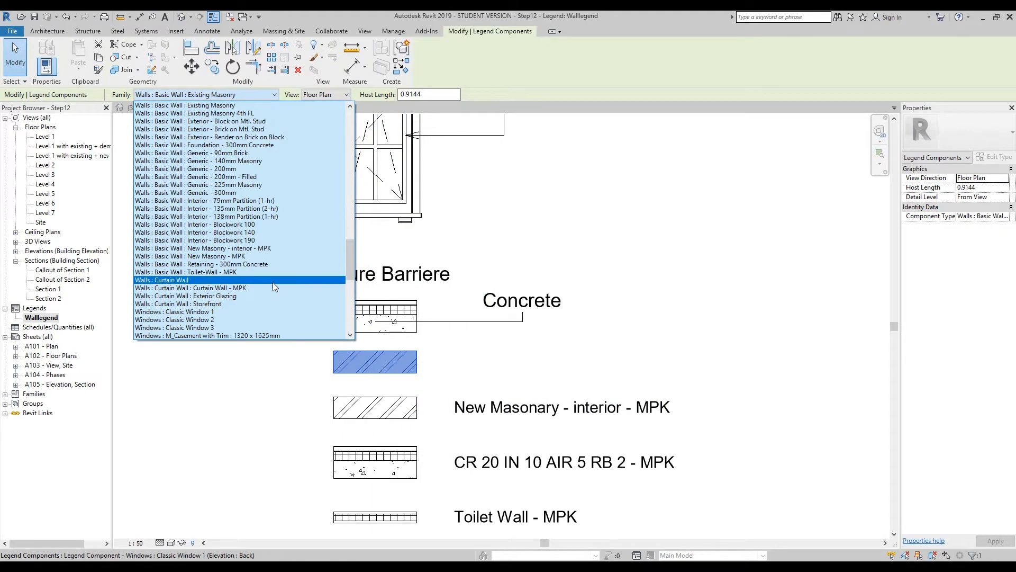
drag(348, 262, 344, 114)
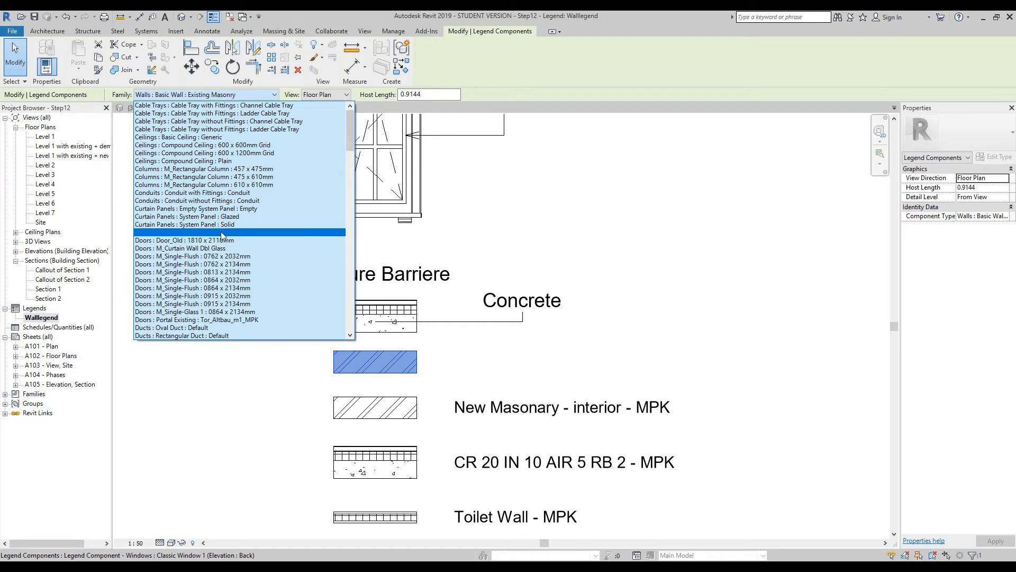
scroll(312, 213, down, 1)
scroll(312, 213, down, 15)
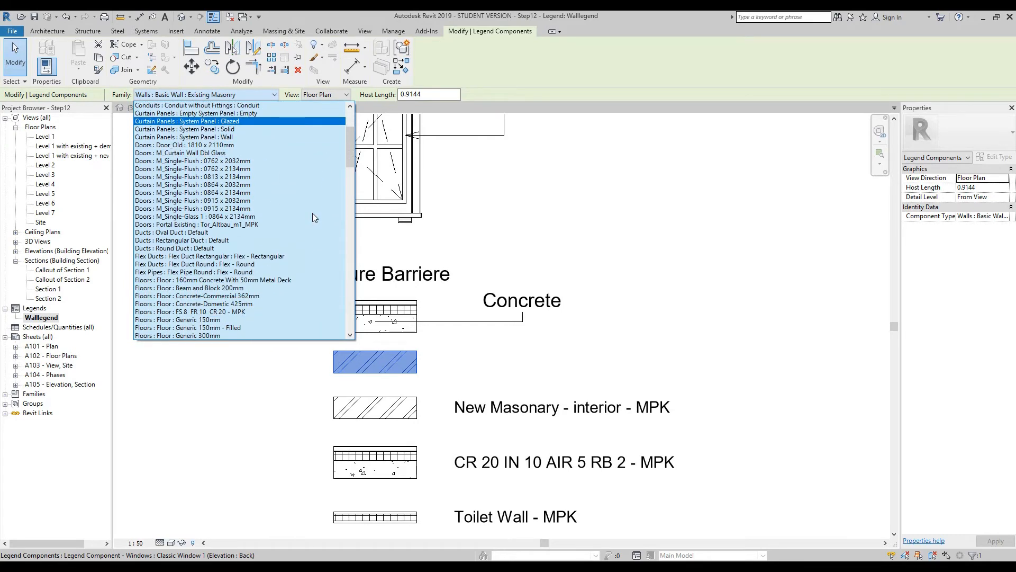
scroll(313, 213, down, 5)
scroll(313, 212, up, 4)
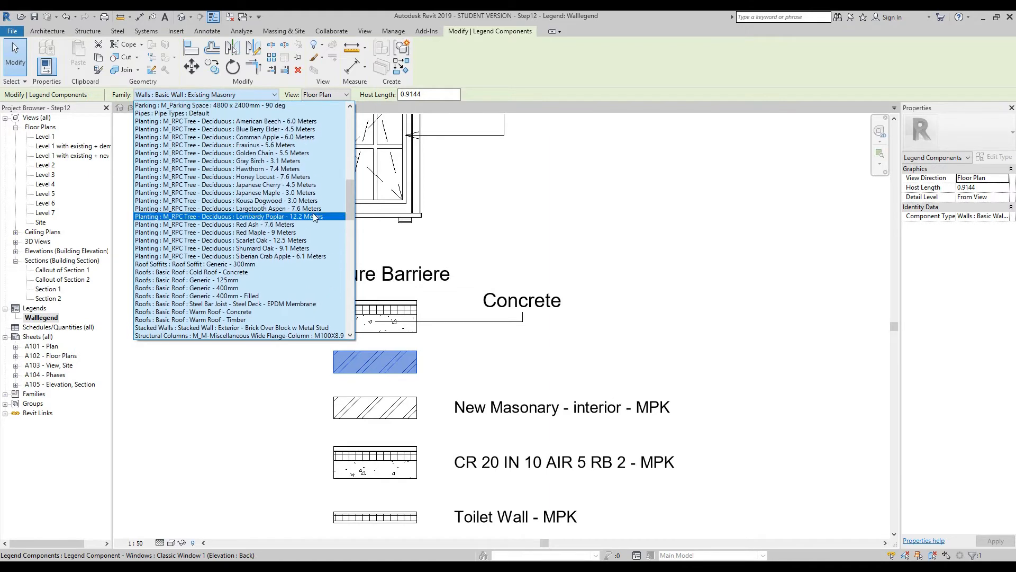
click(193, 228)
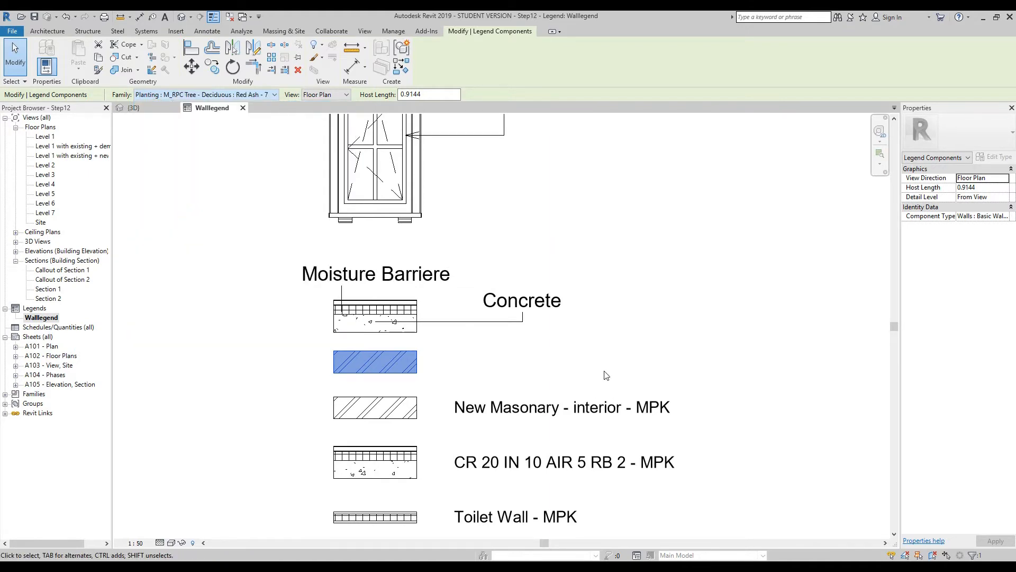
- Inspect the Planting category in the 3D view's visibility overrides without changing it, and check the view's hidden elements
click(133, 108)
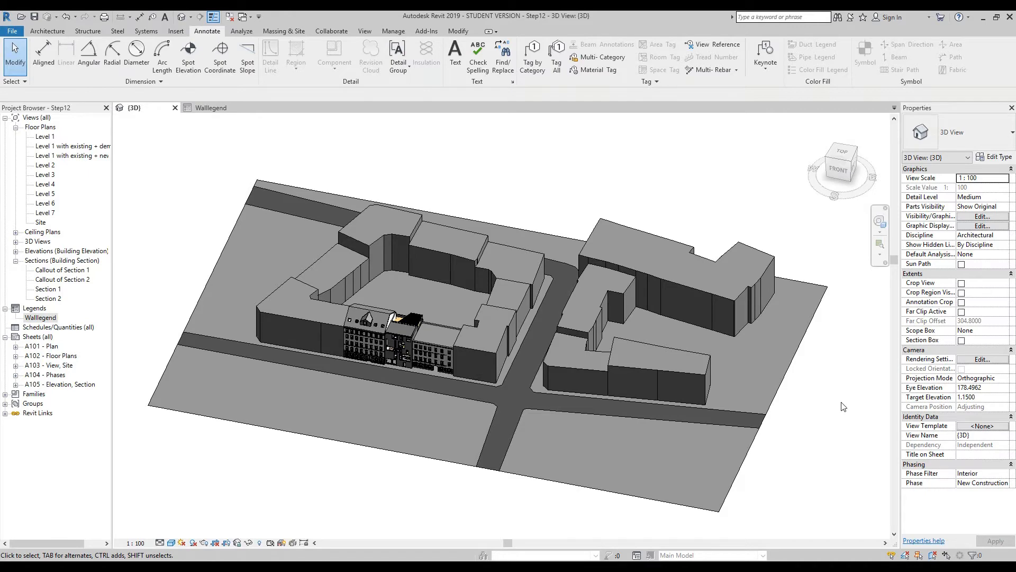
key(v)
key(v)
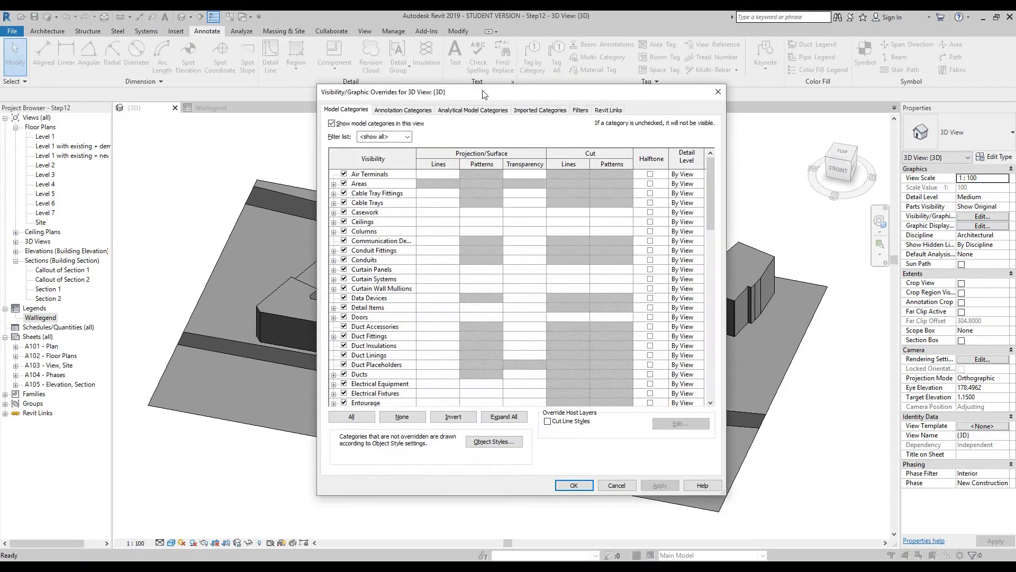
click(373, 269)
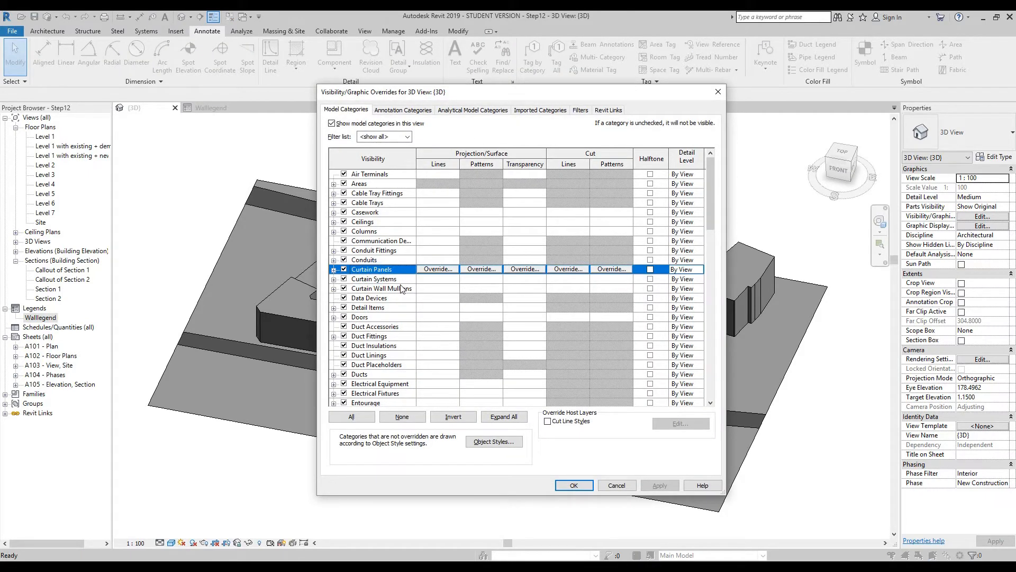
key(p)
scroll(374, 286, down, 3)
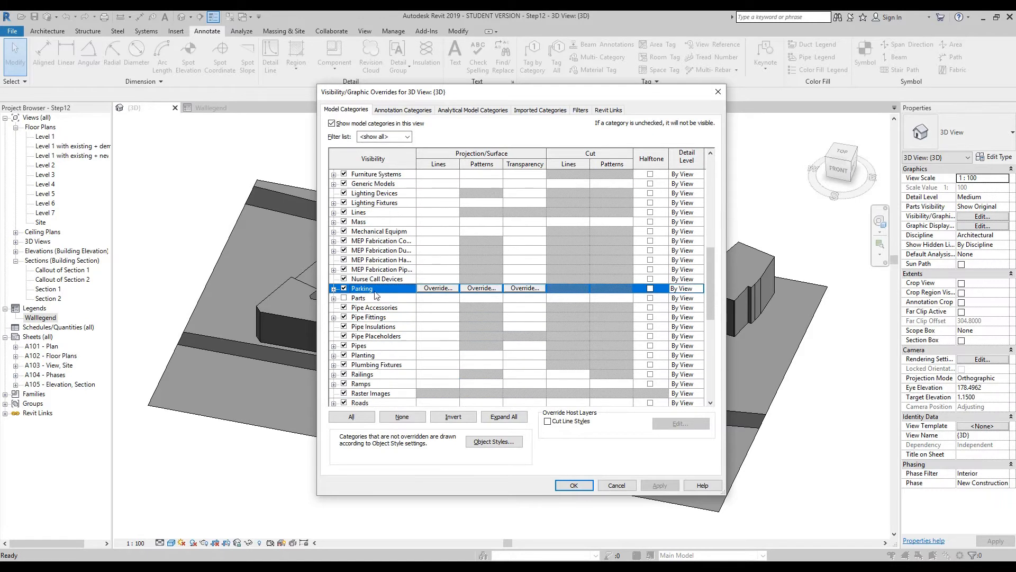
scroll(369, 300, down, 1)
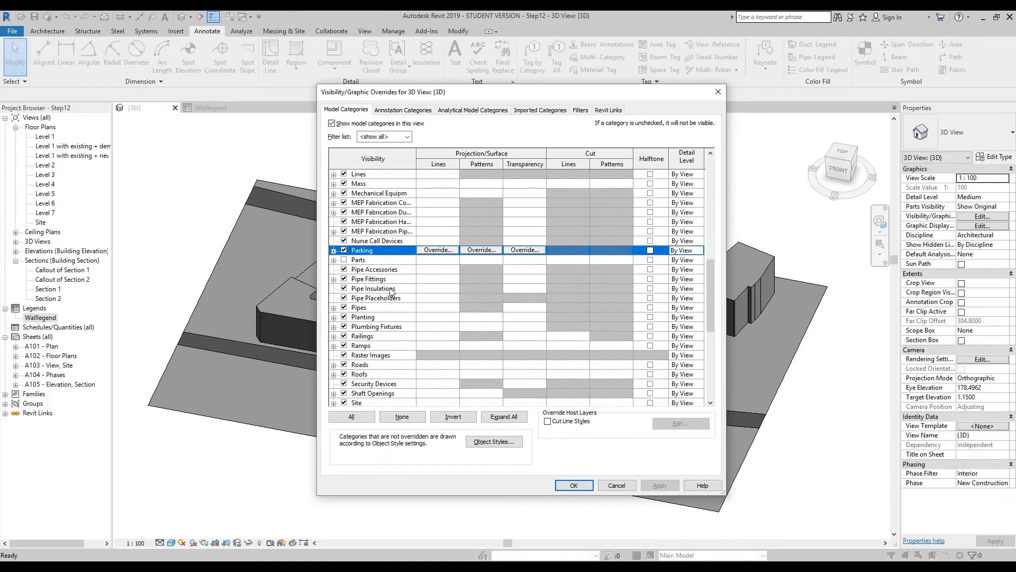
click(333, 318)
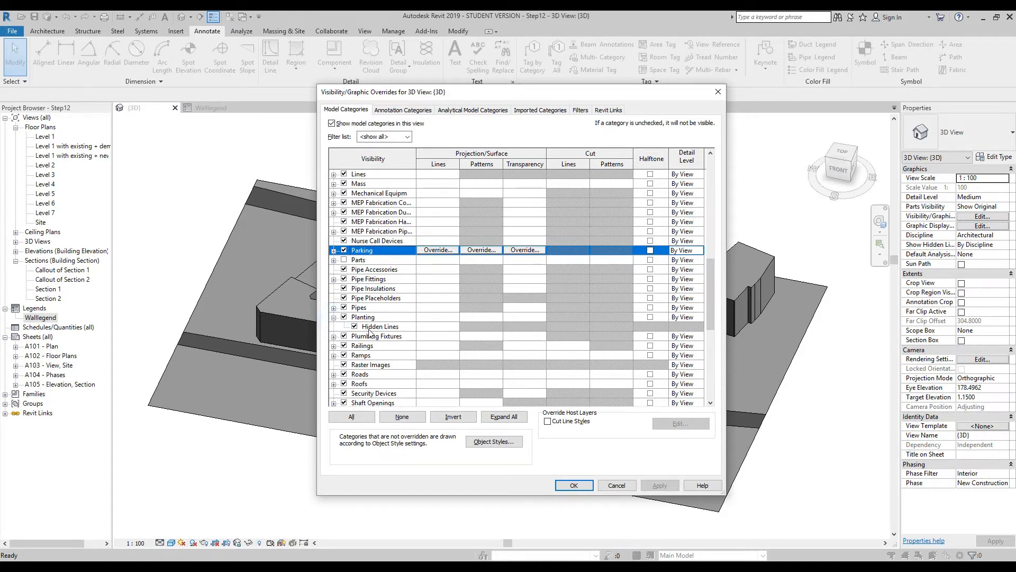
click(334, 317)
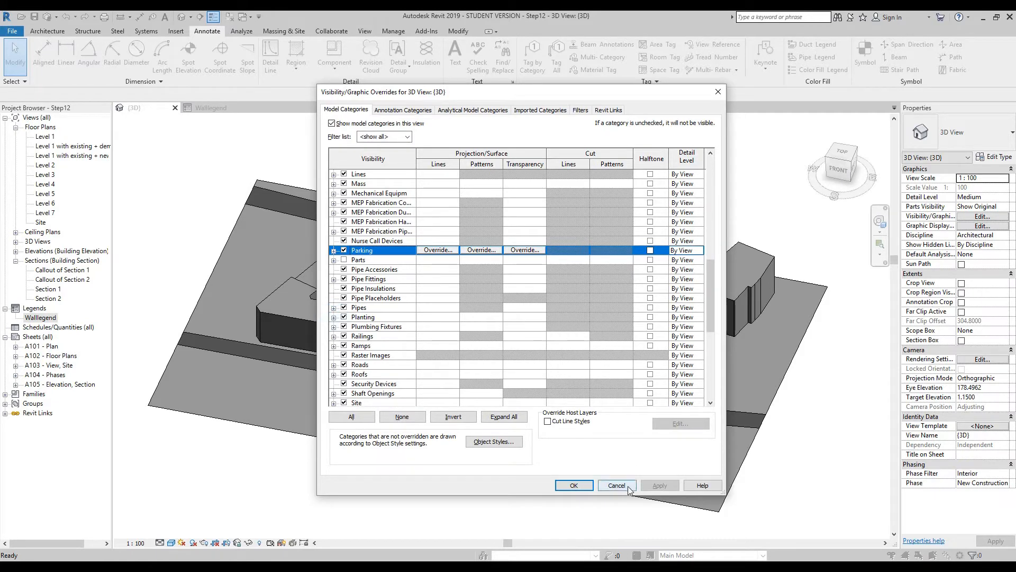
mouse_move(549, 95)
mouse_down()
mouse_move(859, 142)
mouse_move(529, 76)
mouse_move(533, 94)
mouse_up()
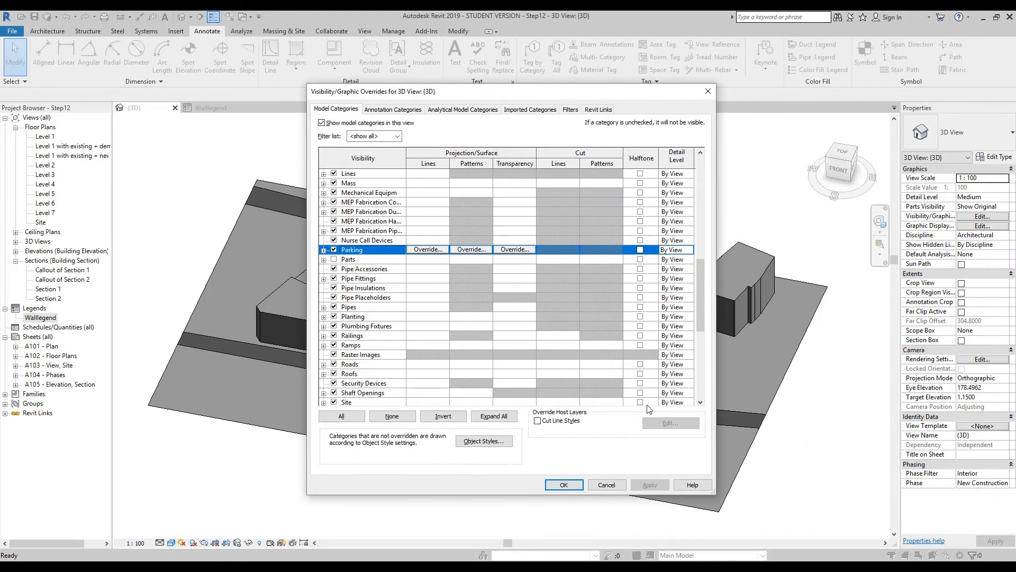
click(608, 485)
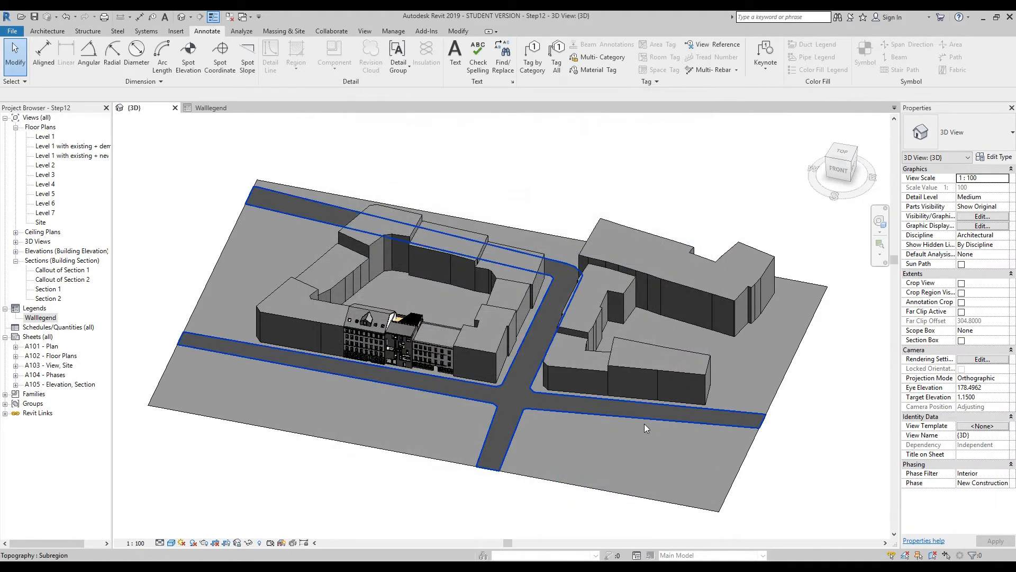
click(259, 543)
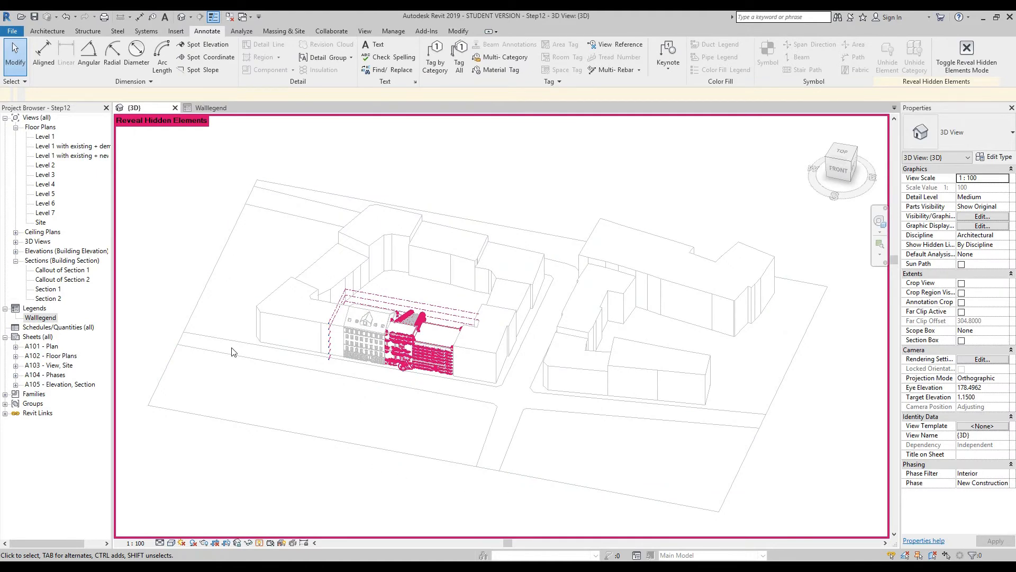
click(258, 544)
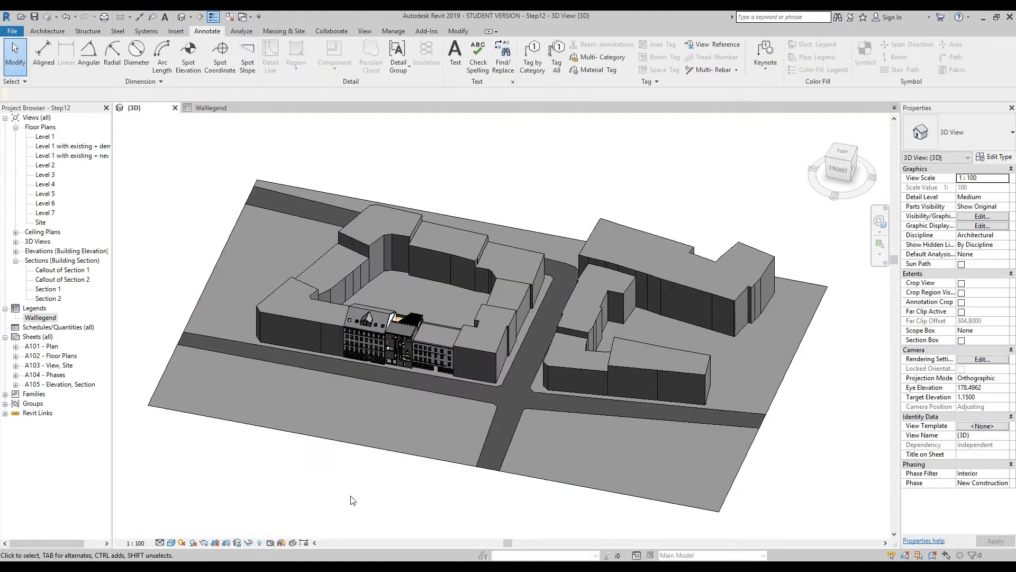
- Move the Red Ash tree component in the Walllegend legend to the empty area right of the wall and window components
click(229, 108)
scroll(621, 282, down, 2)
middle_drag(604, 340, 529, 350)
drag(517, 354, 763, 290)
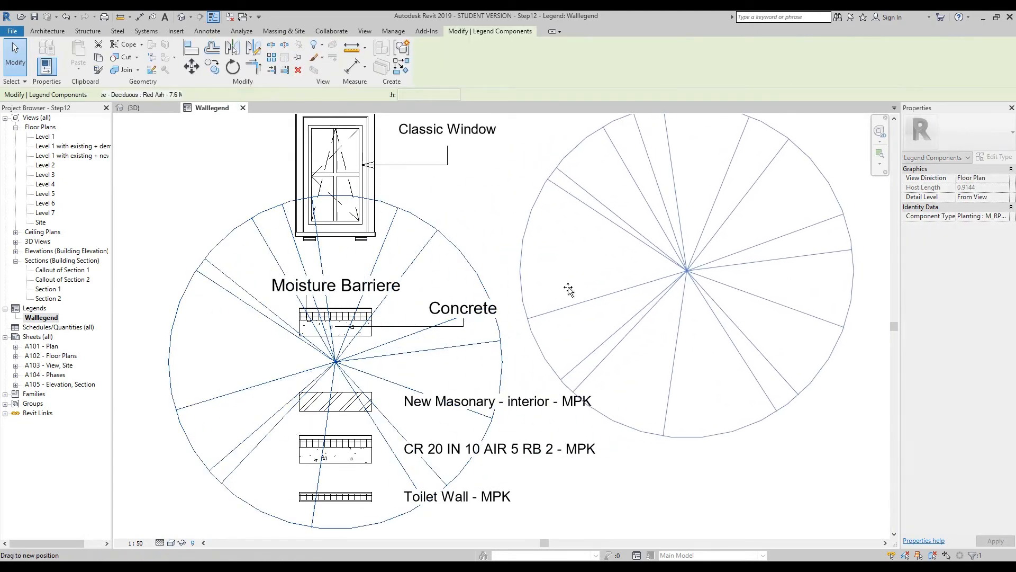
scroll(586, 307, down, 2)
middle_drag(586, 307, 556, 366)
click(645, 193)
middle_drag(666, 232, 658, 229)
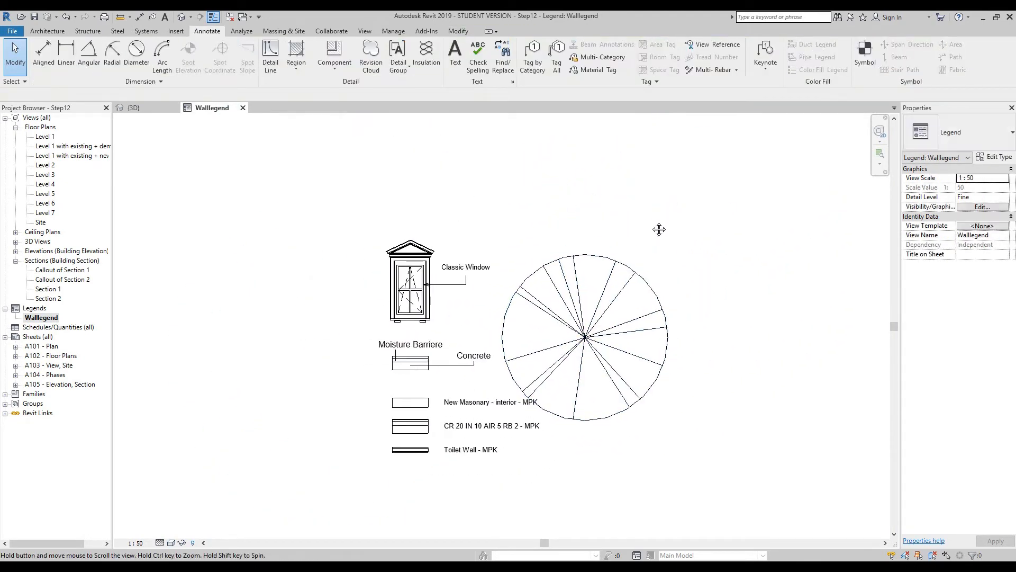
- Delete the Red Ash tree component from the Walllegend legend
click(614, 260)
middle_drag(643, 322, 635, 324)
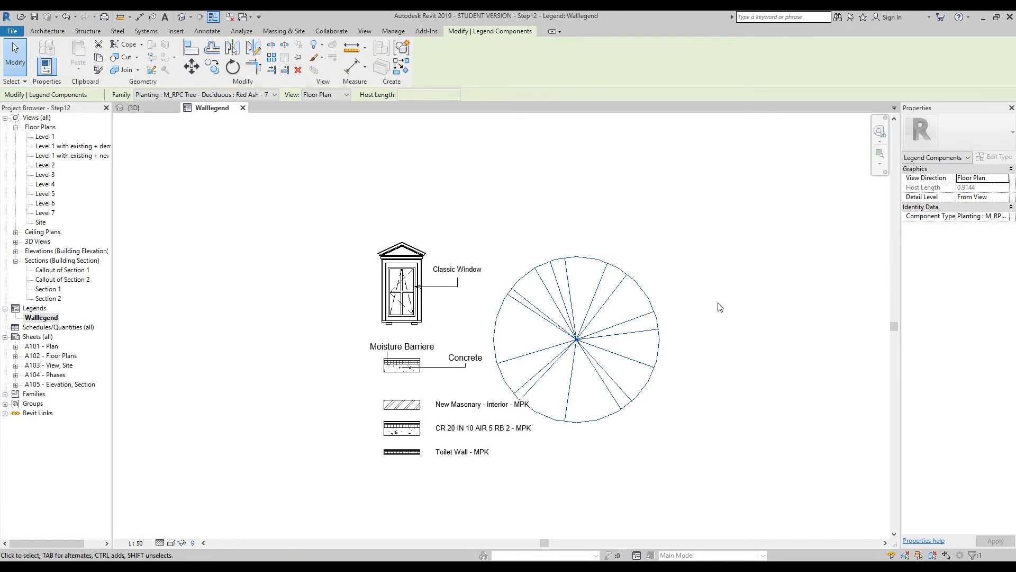
click(717, 302)
click(646, 307)
key(Delete)
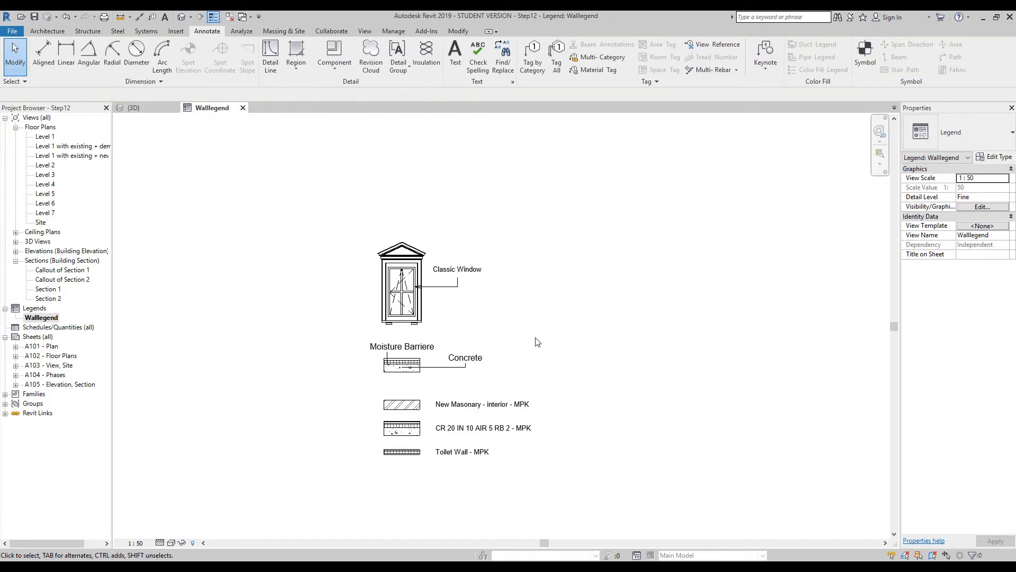
scroll(537, 342, up, 1)
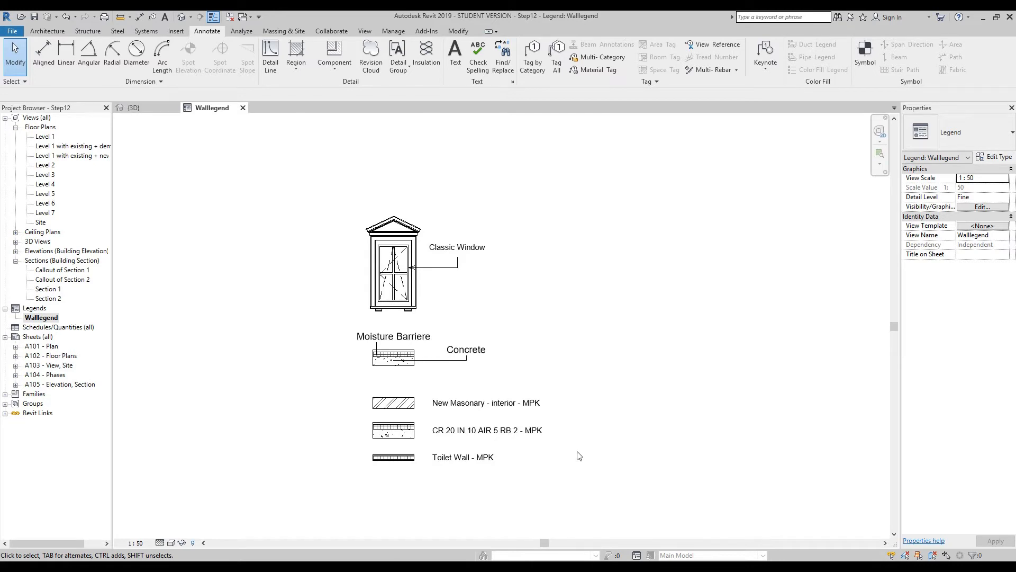
scroll(412, 355, up, 5)
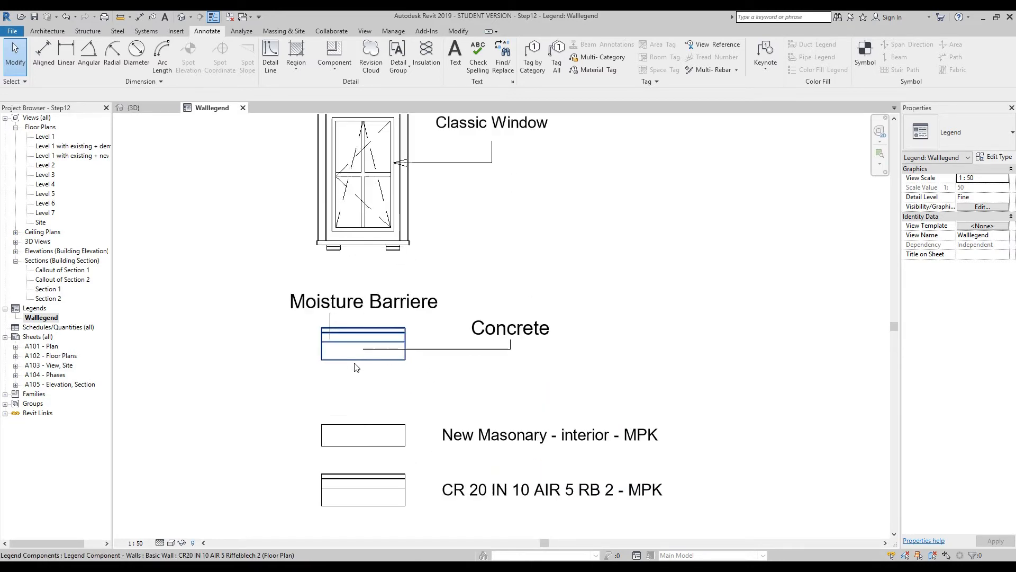
scroll(412, 354, up, 4)
scroll(241, 245, down, 1)
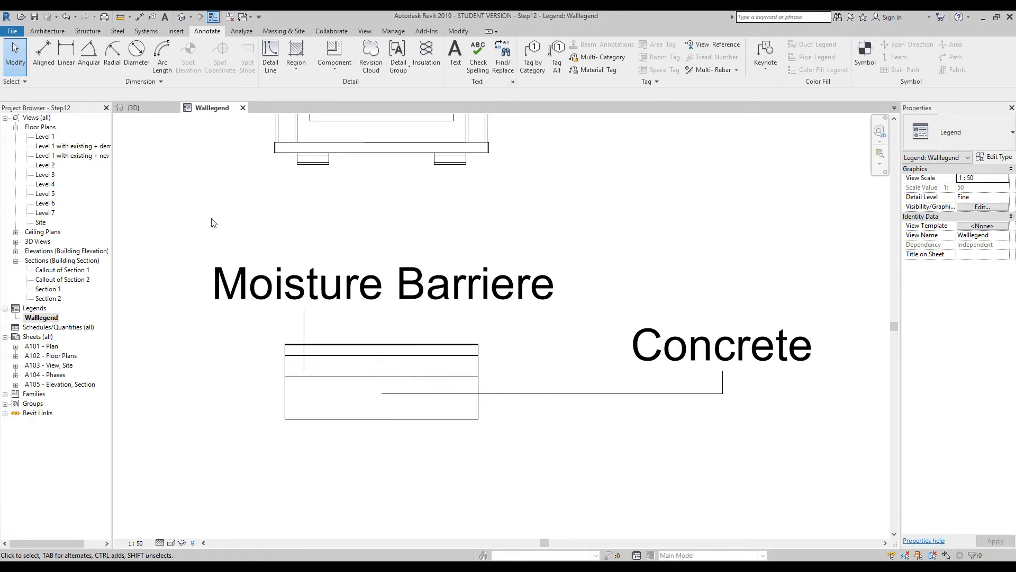
click(45, 54)
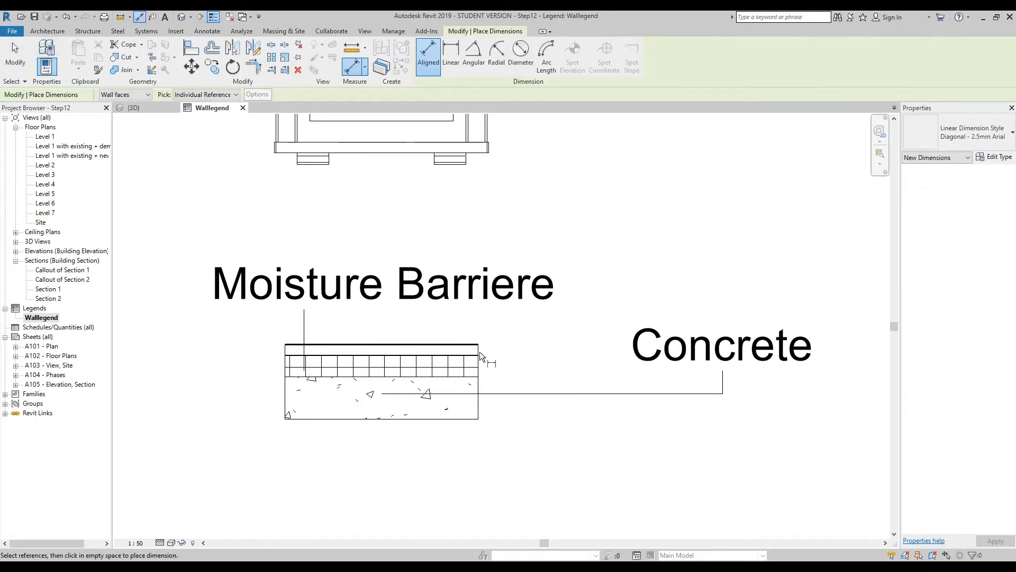
scroll(466, 392, up, 2)
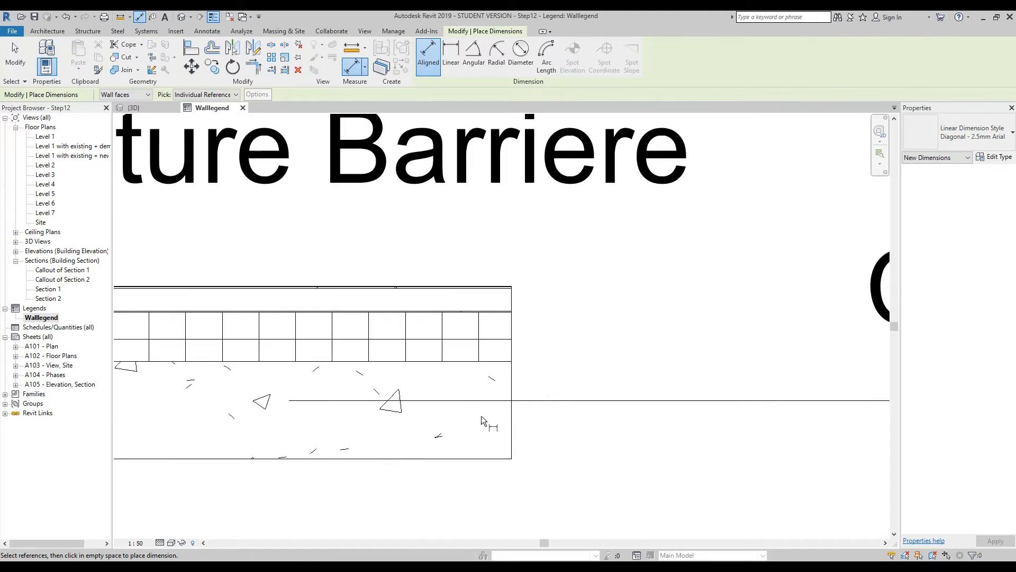
scroll(478, 398, down, 1)
scroll(465, 389, down, 2)
click(15, 59)
scroll(485, 299, down, 2)
scroll(669, 395, down, 1)
middle_drag(668, 395, 598, 386)
scroll(604, 384, down, 1)
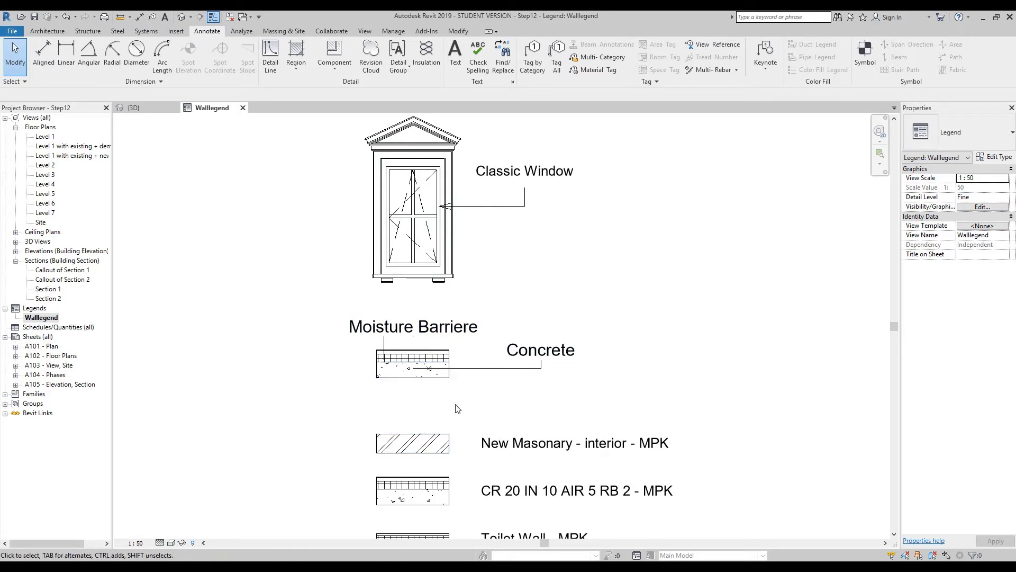
scroll(508, 405, down, 3)
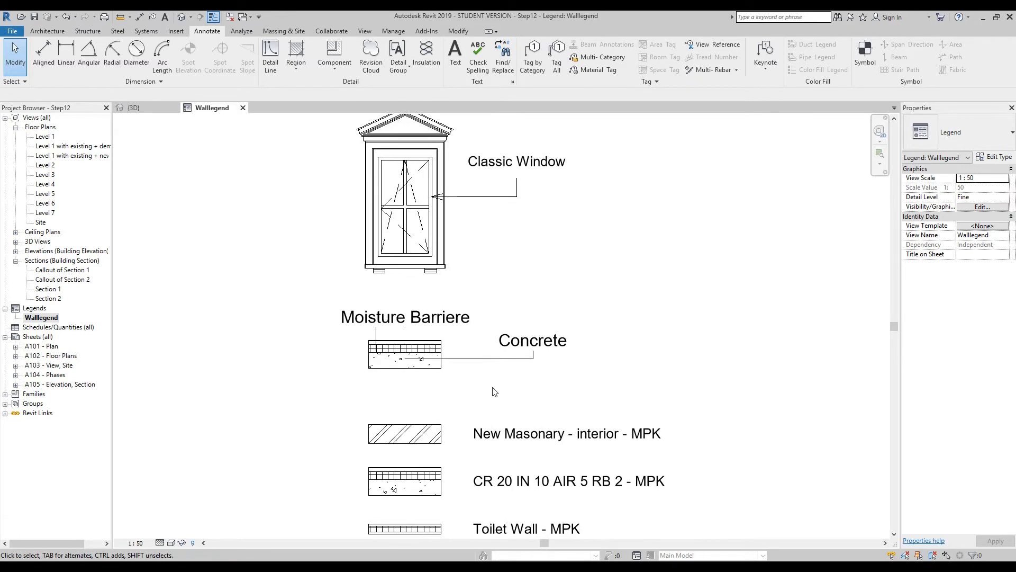
middle_drag(552, 364, 537, 363)
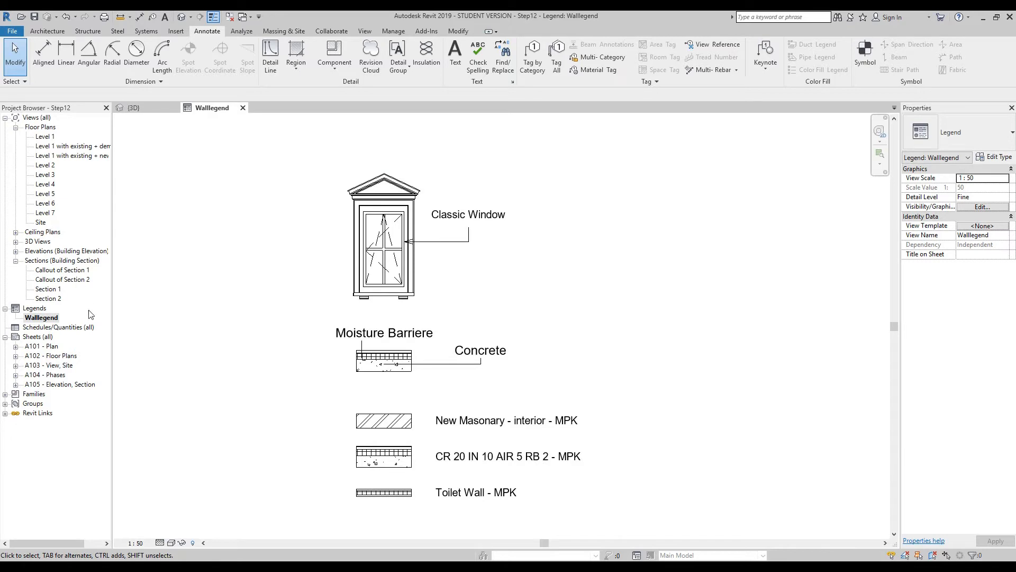
- Open sheet A105 - Elevation, Section and place the Walllegend legend in the title block just above the revision table
double_click(64, 385)
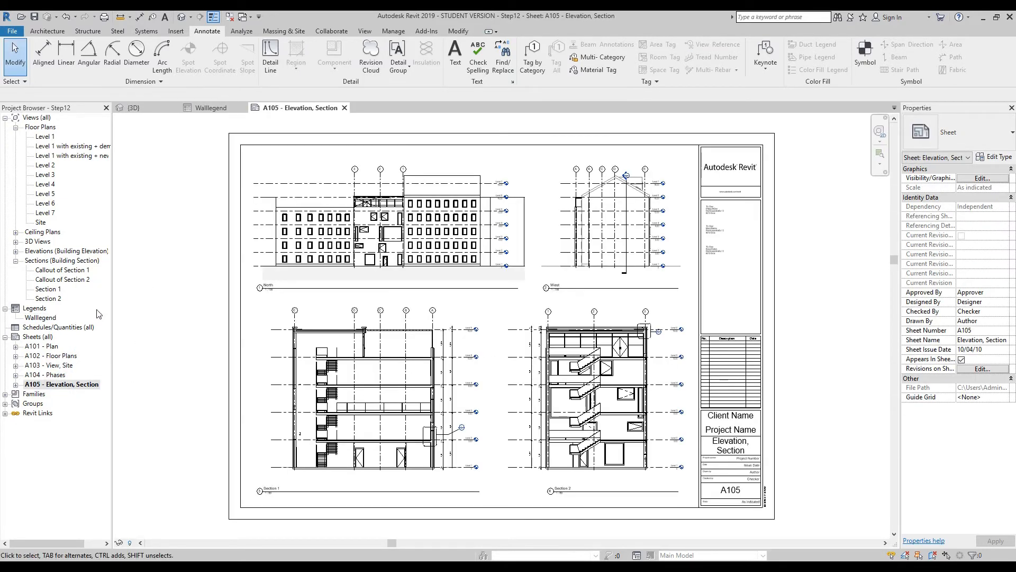
click(45, 318)
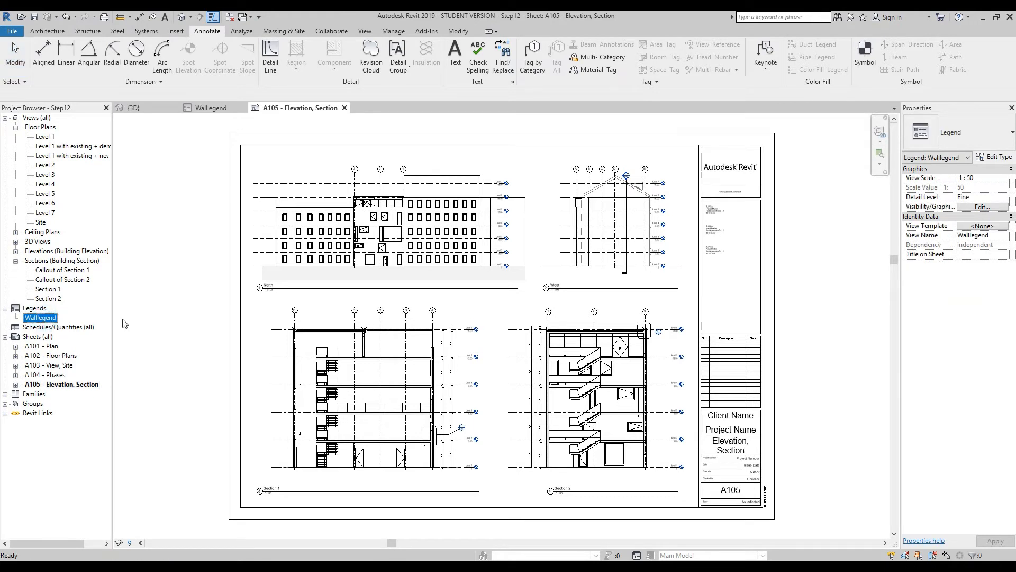
drag(40, 320, 729, 287)
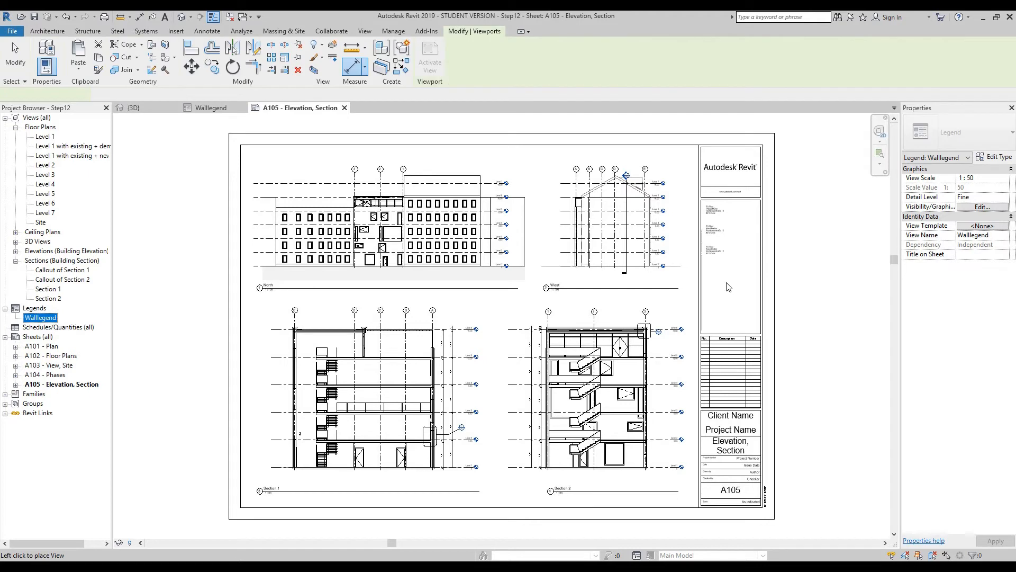
click(728, 299)
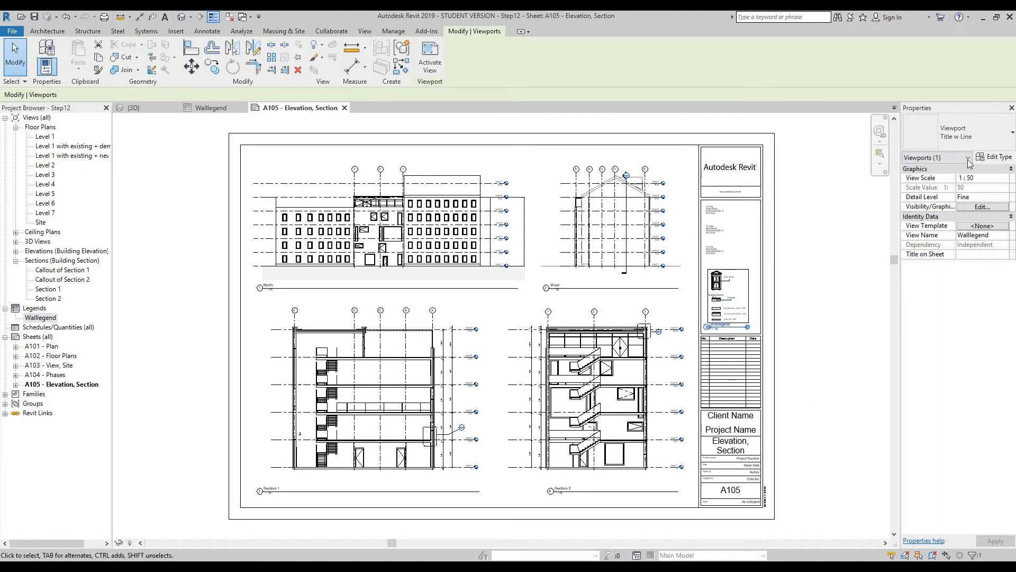
- Change the placed legend viewport's type to No Title
click(986, 138)
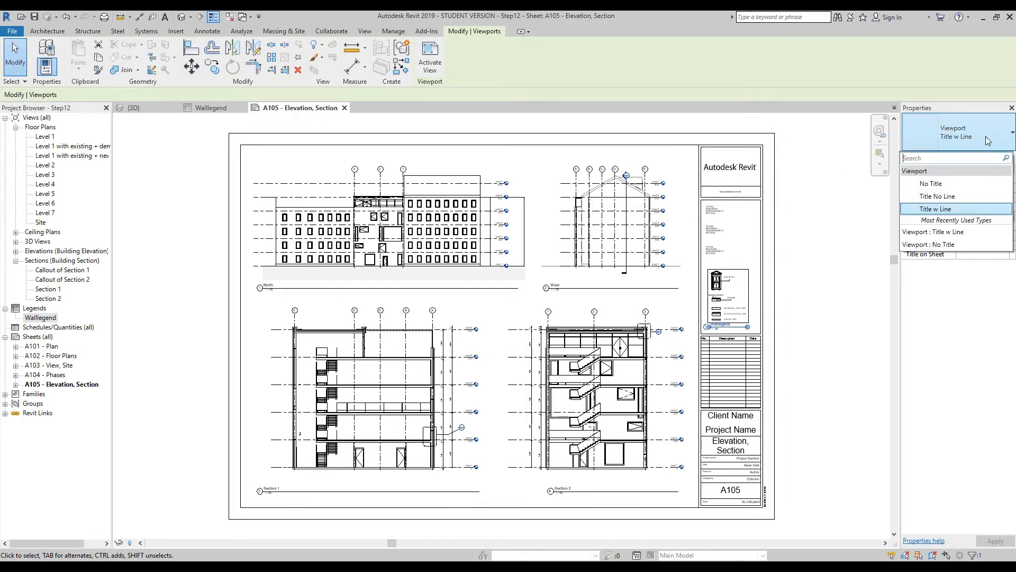
click(931, 183)
scroll(760, 310, up, 5)
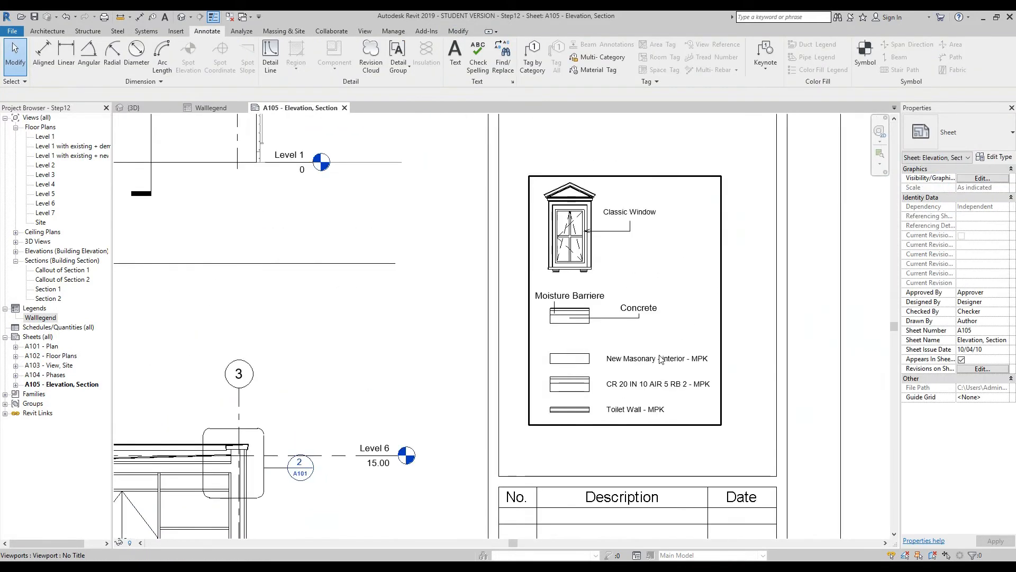
- Set the legend viewport's view scale to 1 : 200
click(604, 298)
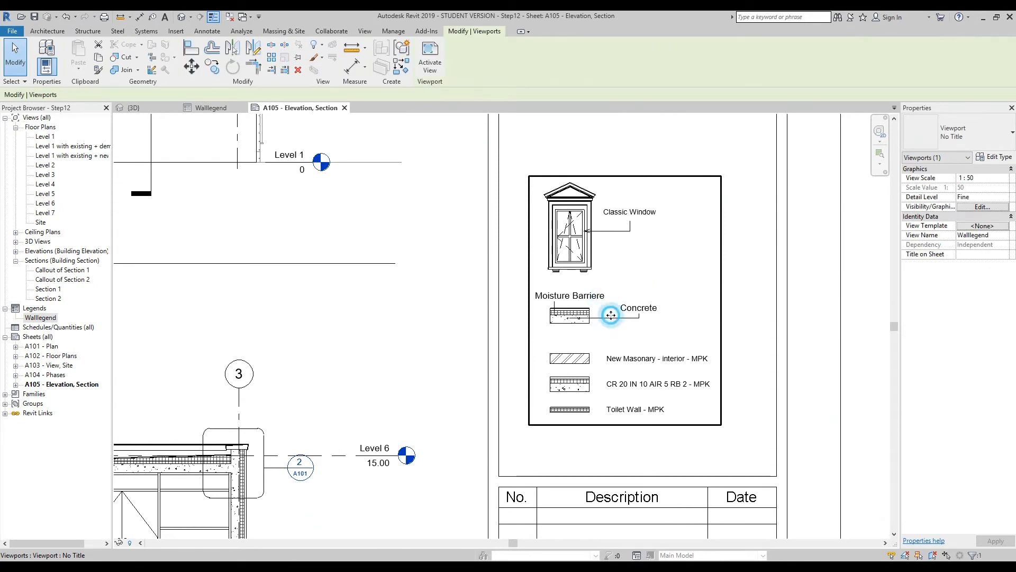
click(988, 179)
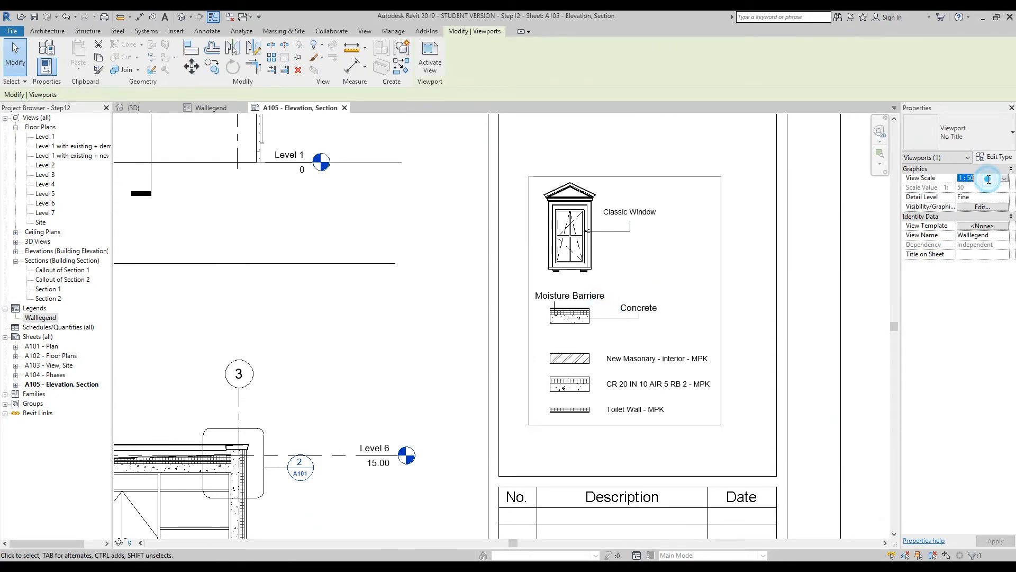
click(1004, 178)
click(969, 209)
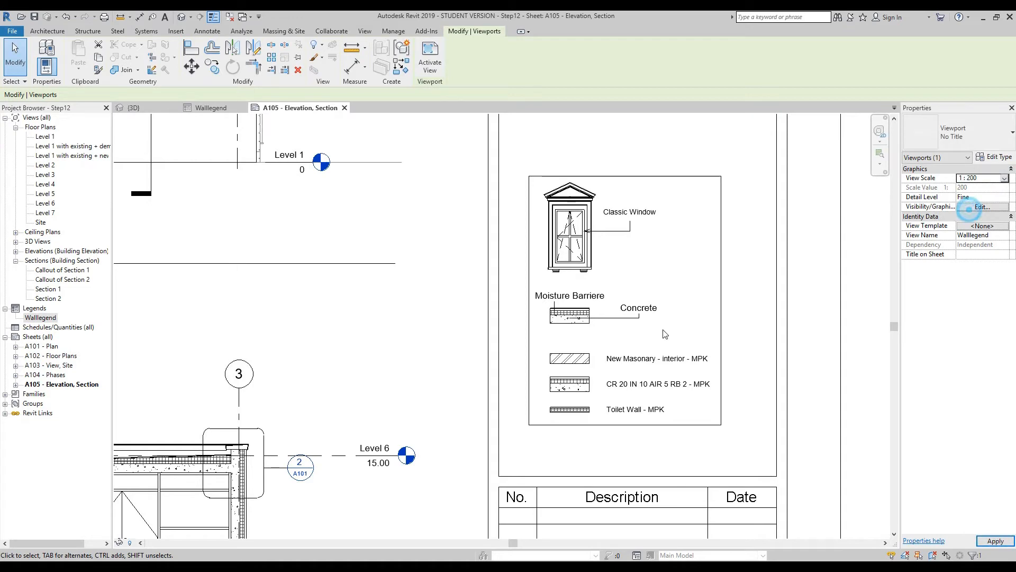
- Set the legend viewport's view scale to 1 : 10
click(1006, 180)
click(969, 193)
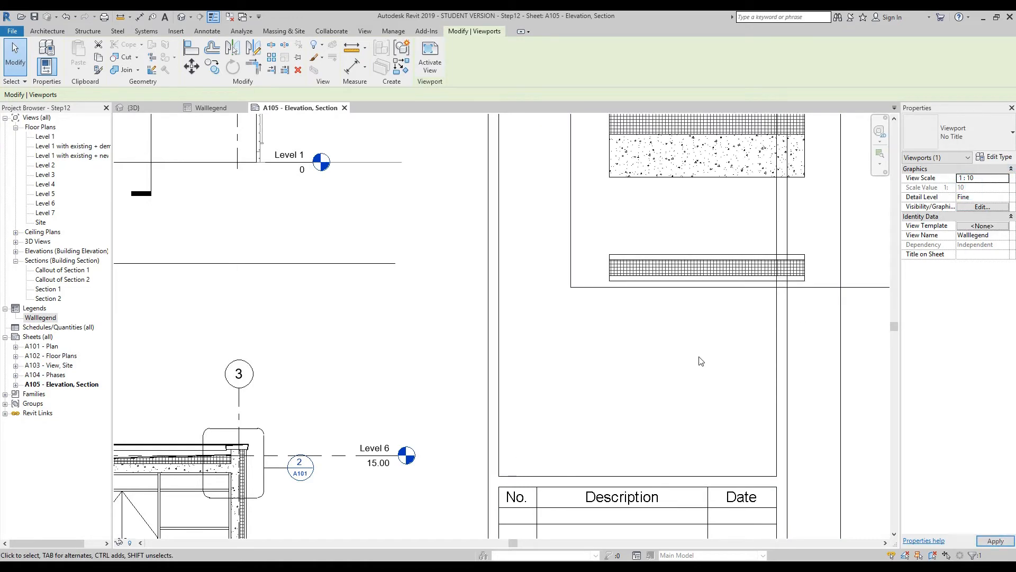
scroll(645, 351, down, 6)
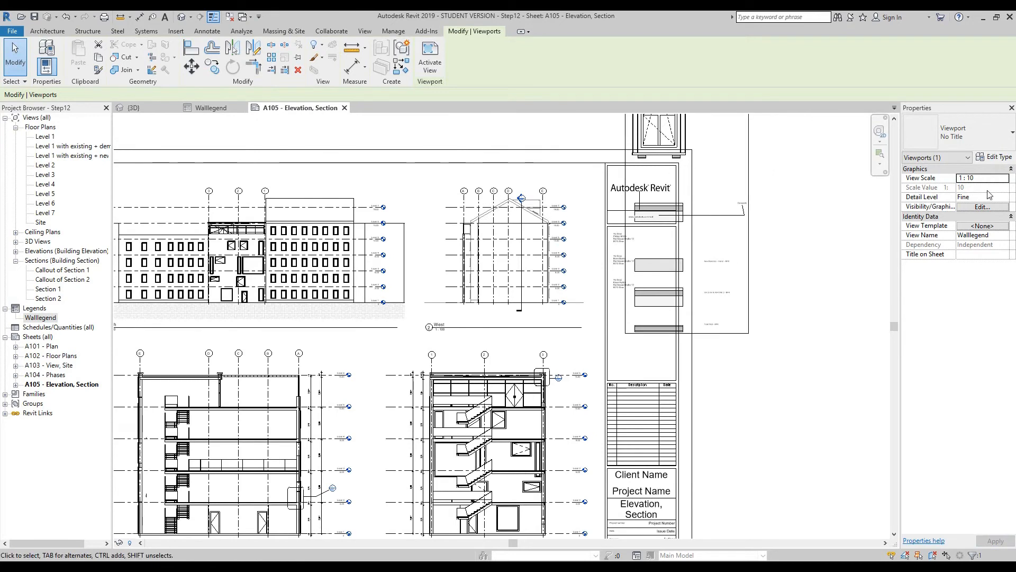
- Set the legend viewport's view scale to 1 : 50 and deselect the viewport
click(1009, 180)
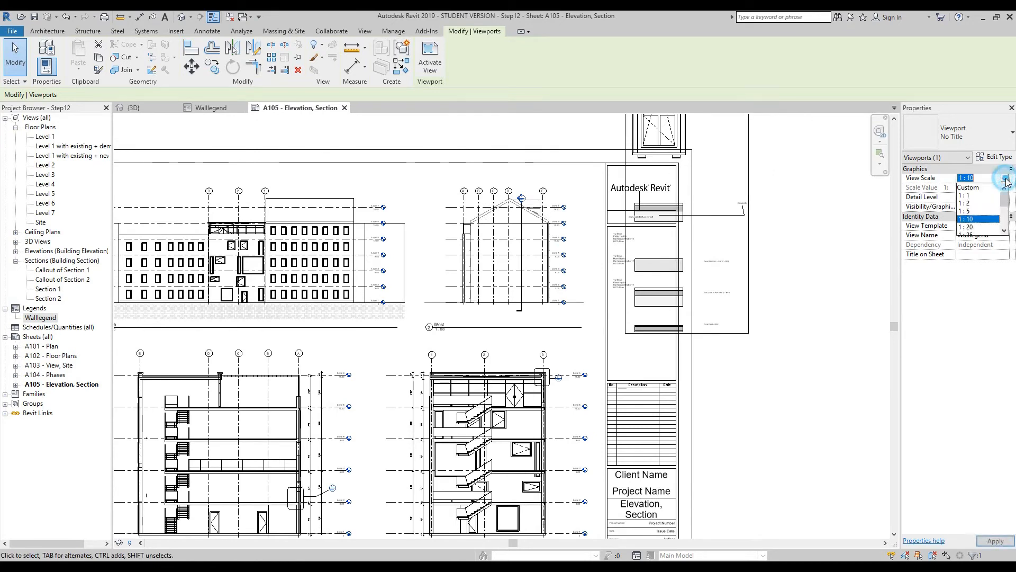
scroll(975, 228, down, 1)
click(969, 219)
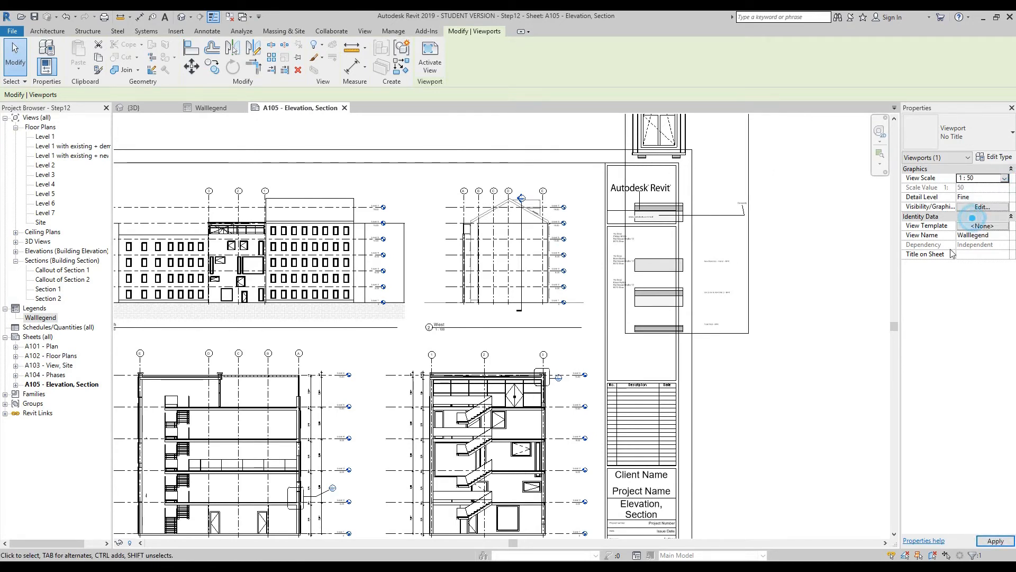
scroll(660, 381, up, 3)
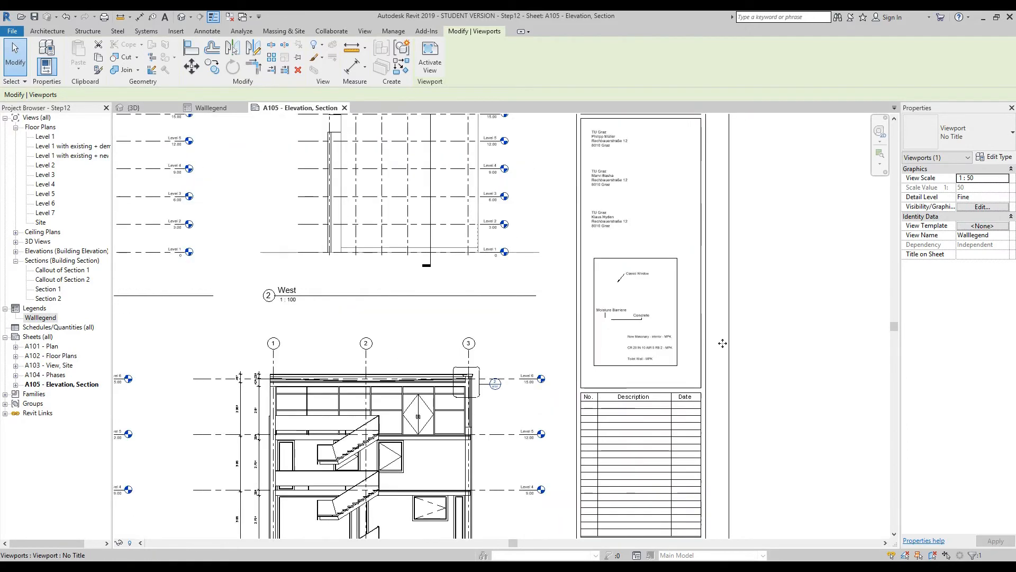
click(847, 334)
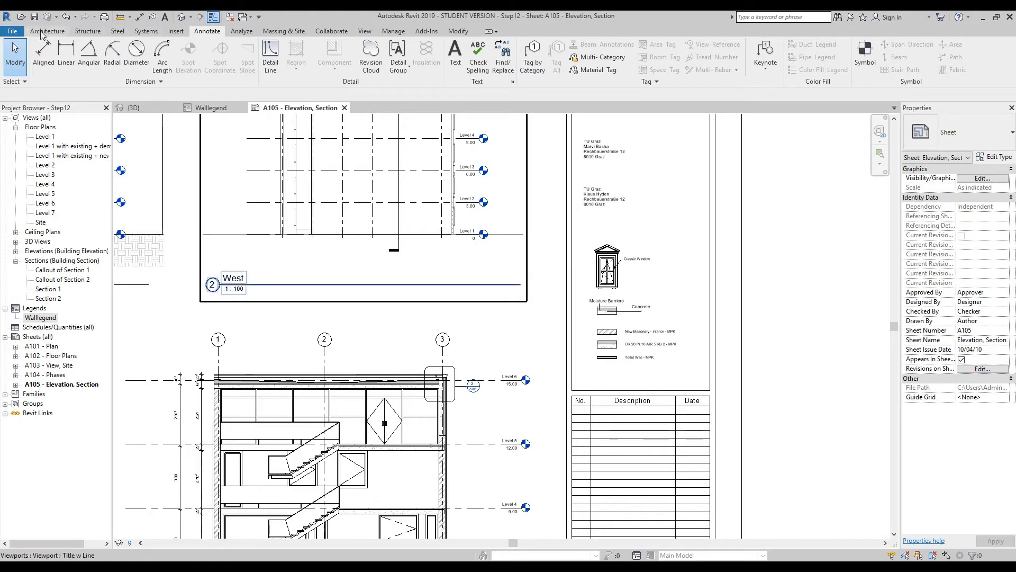
- Review the available export formats, including CAD, IFC, images and animations, reports, and export options
click(12, 32)
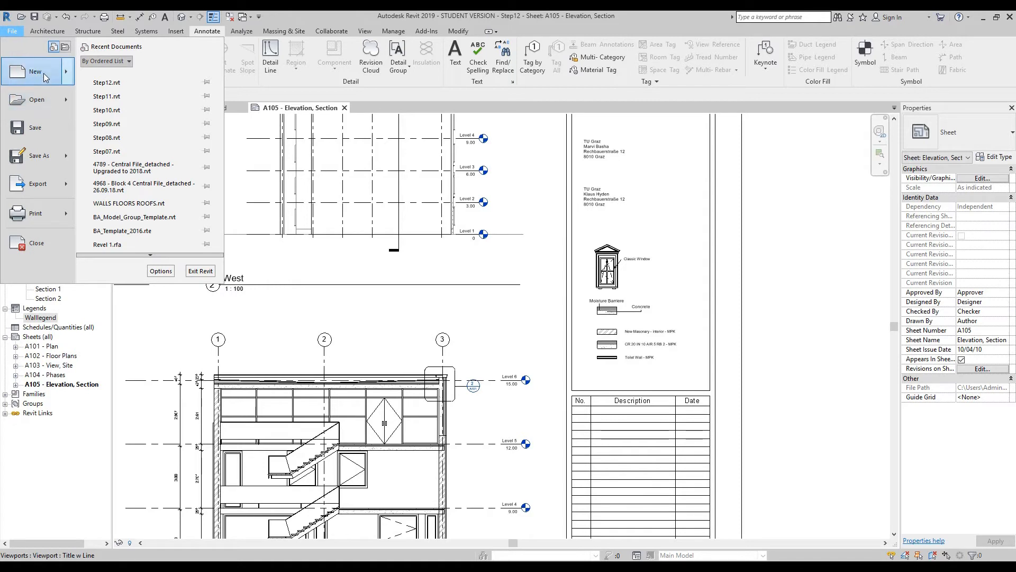
mouse_move(46, 192)
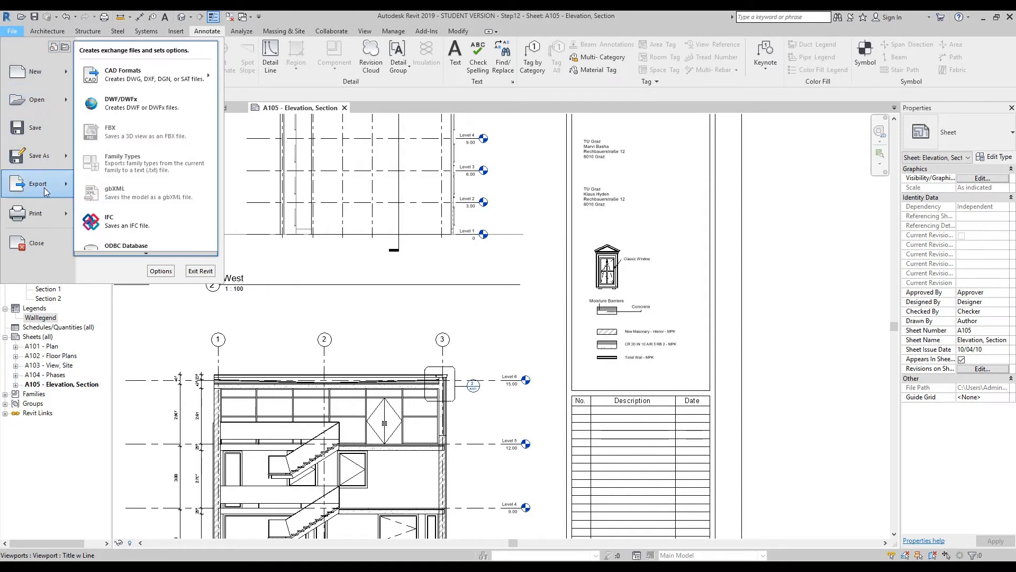
mouse_move(126, 80)
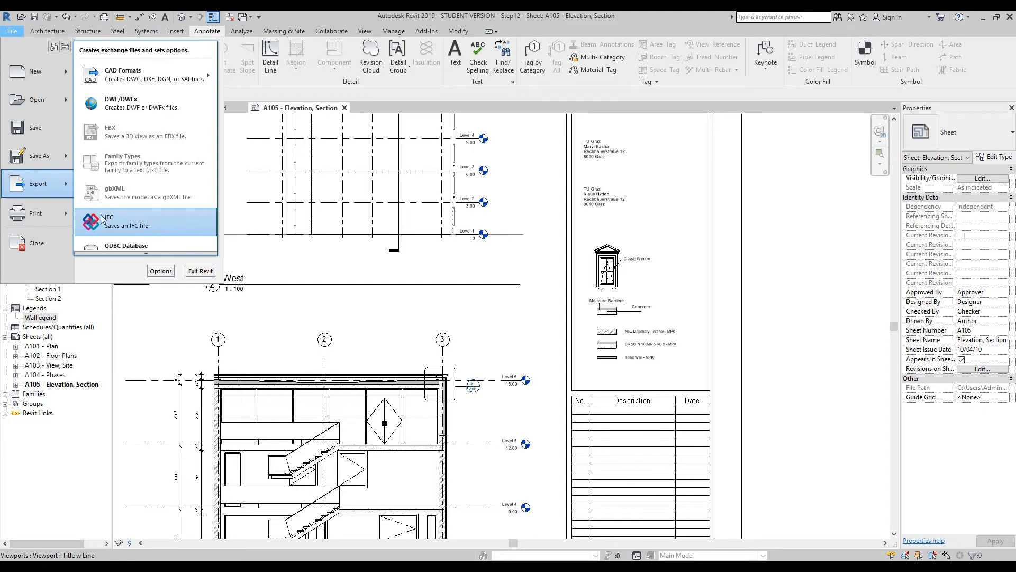
mouse_move(151, 252)
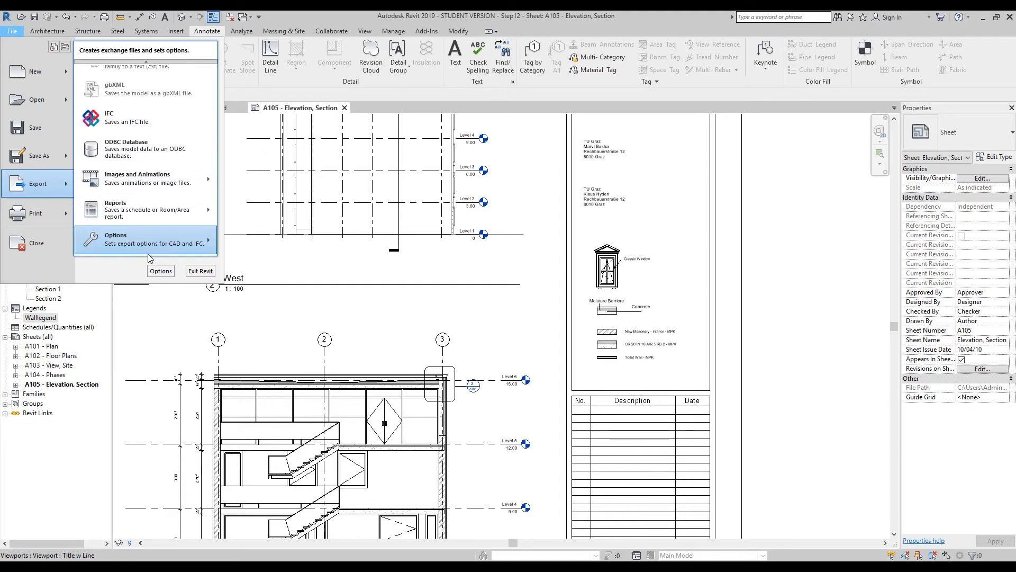
mouse_move(139, 179)
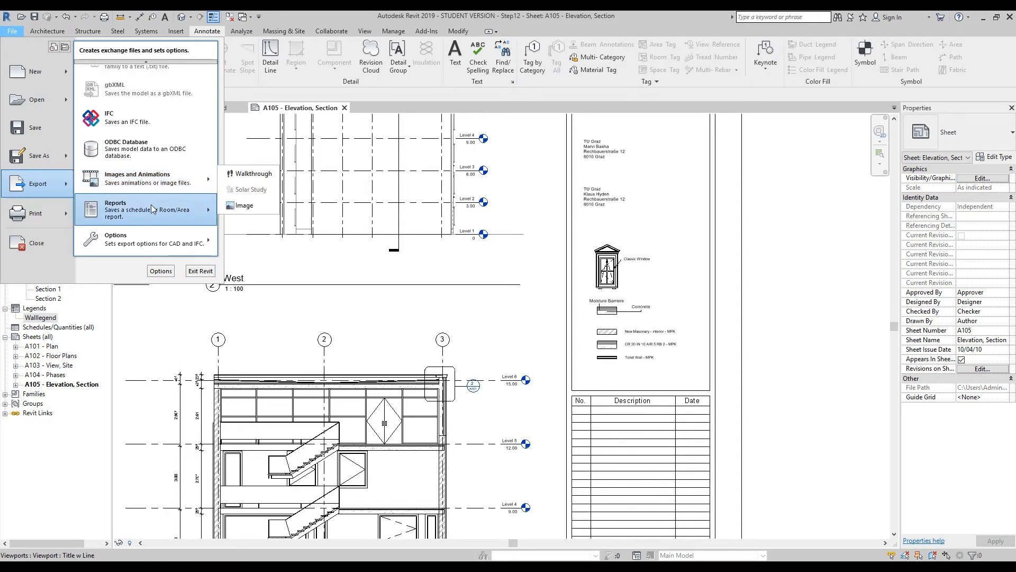
mouse_move(153, 208)
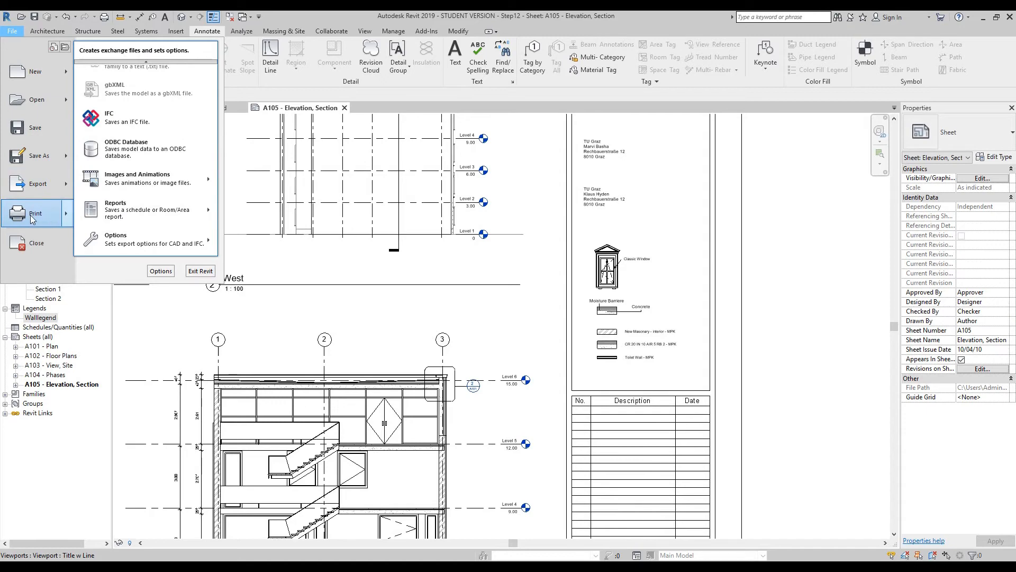
- Open the print settings and inspect the CutePDF Writer's layout, paper and advanced properties without changing them
mouse_move(60, 218)
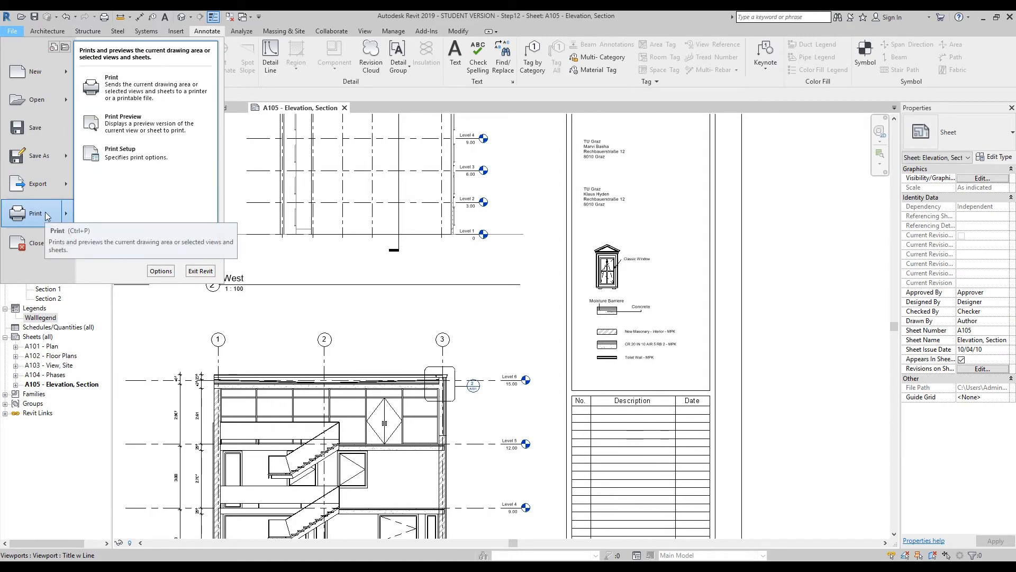
click(150, 87)
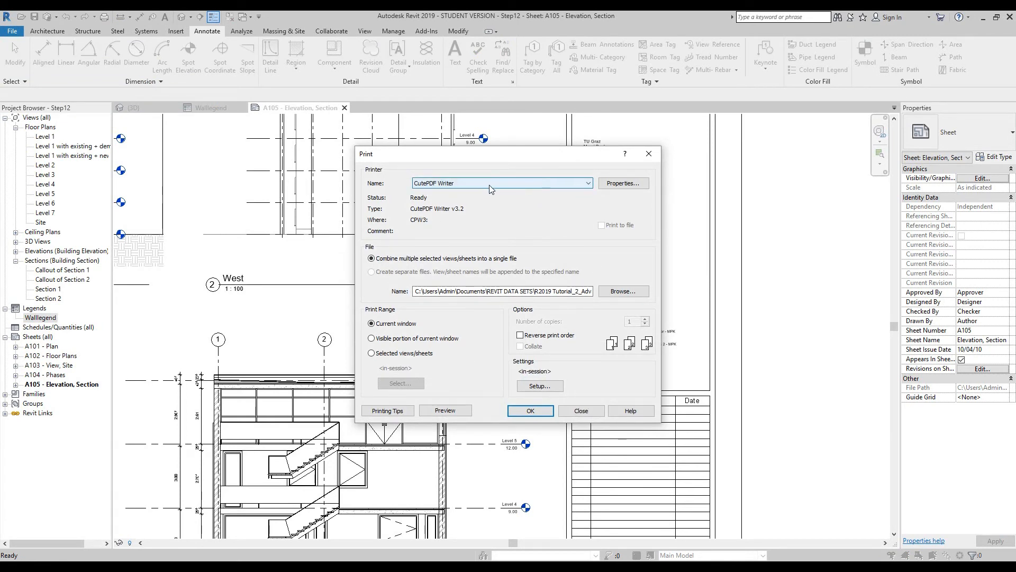
click(517, 187)
click(516, 187)
click(624, 182)
click(411, 180)
click(379, 179)
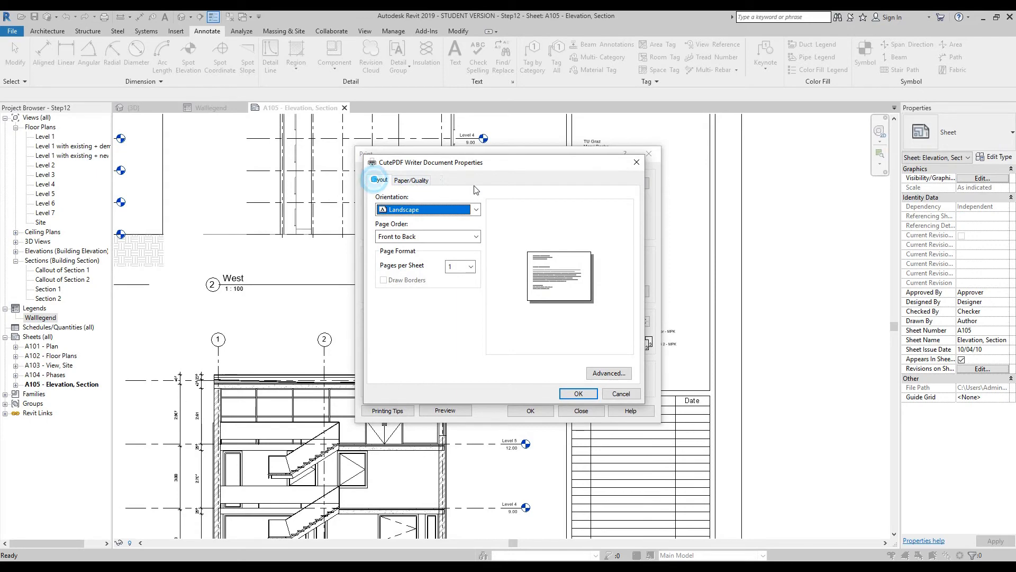
click(611, 373)
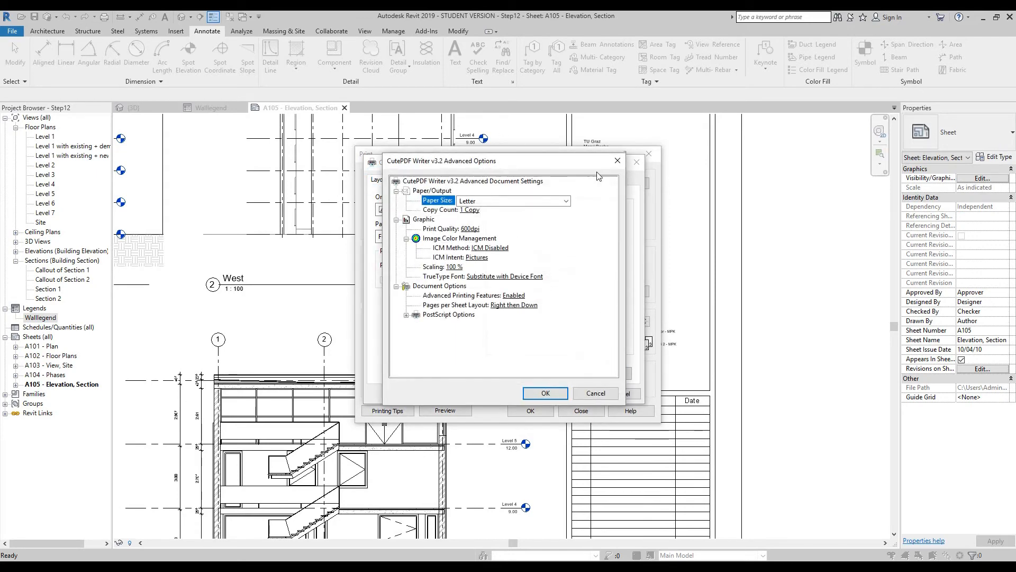
click(620, 160)
click(648, 154)
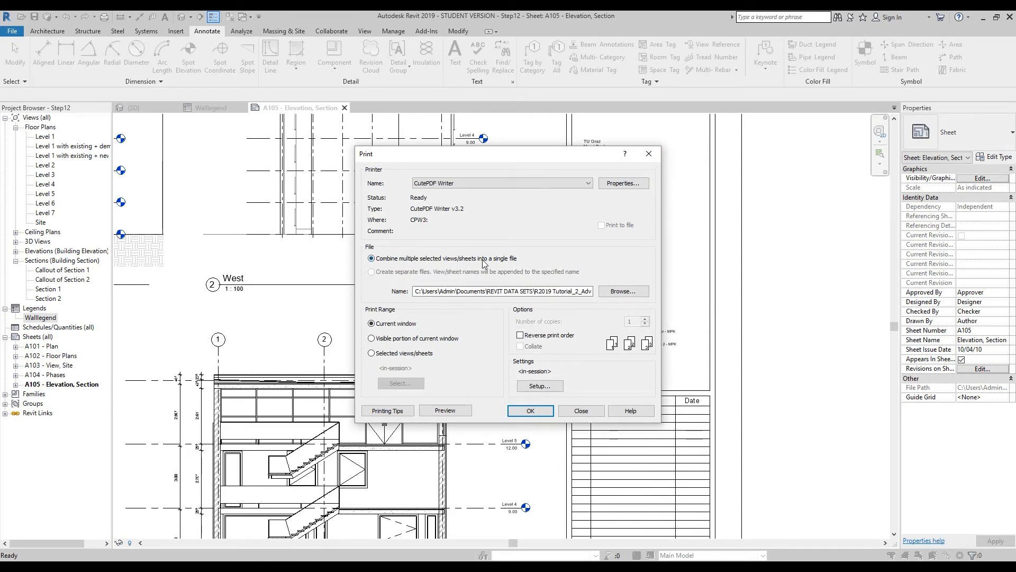
- Set printing to create separate files and use selected views/sheets as the print range
click(459, 182)
click(459, 183)
click(400, 272)
click(381, 271)
click(372, 353)
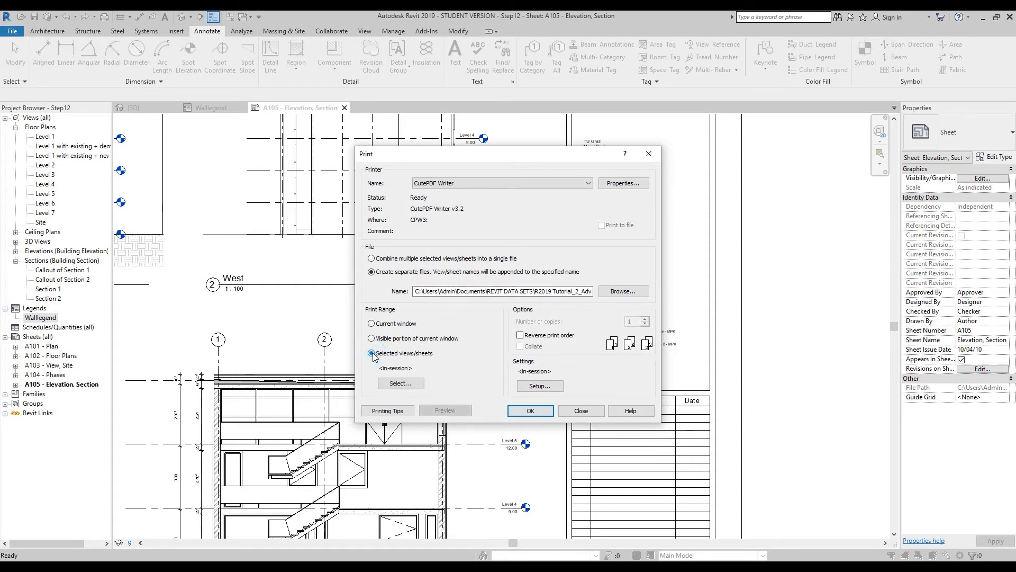
- Filter the view/sheet set for printing to sheets only, and leave it without choosing any
click(404, 383)
drag(508, 199, 423, 161)
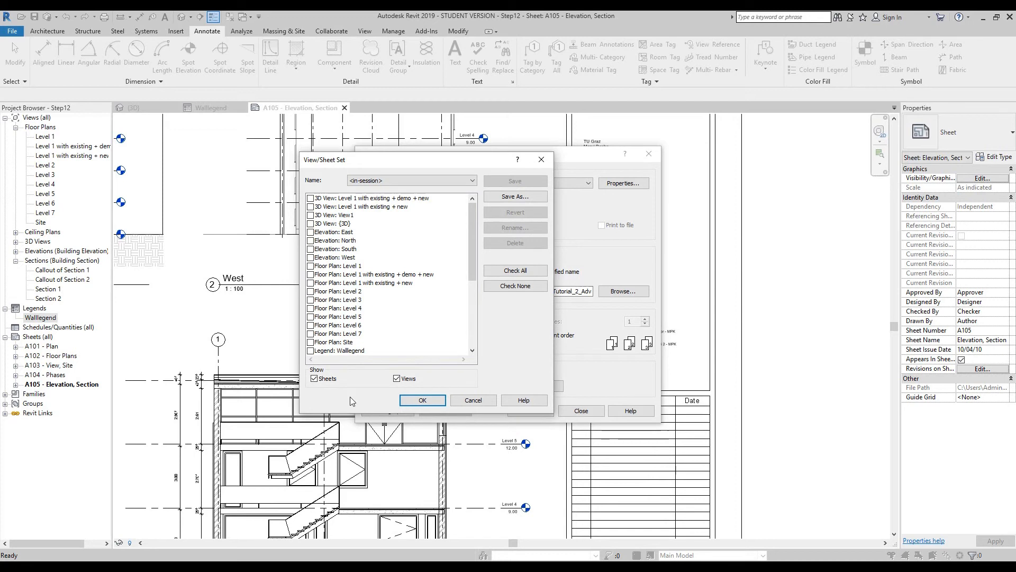
click(397, 378)
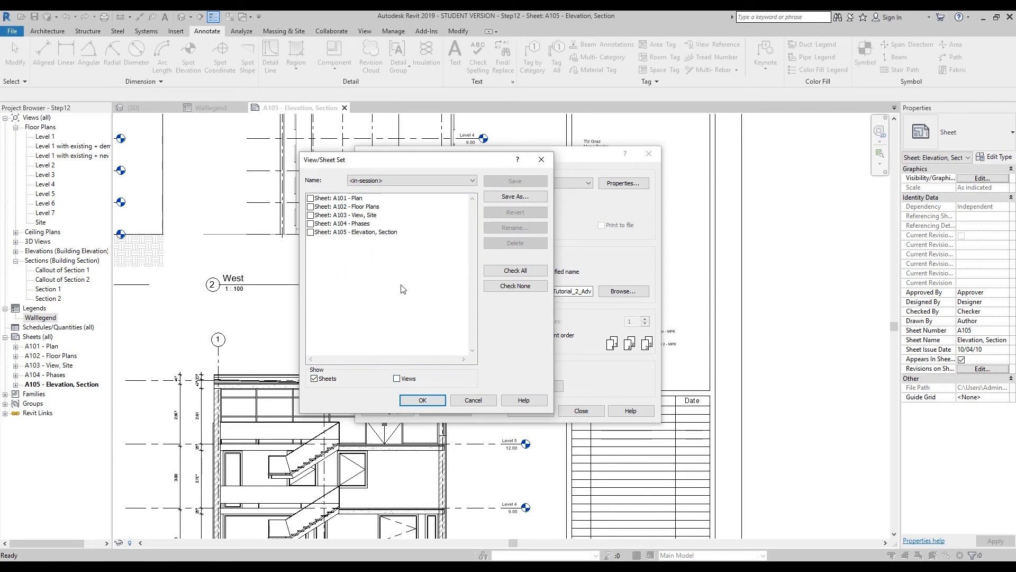
click(473, 399)
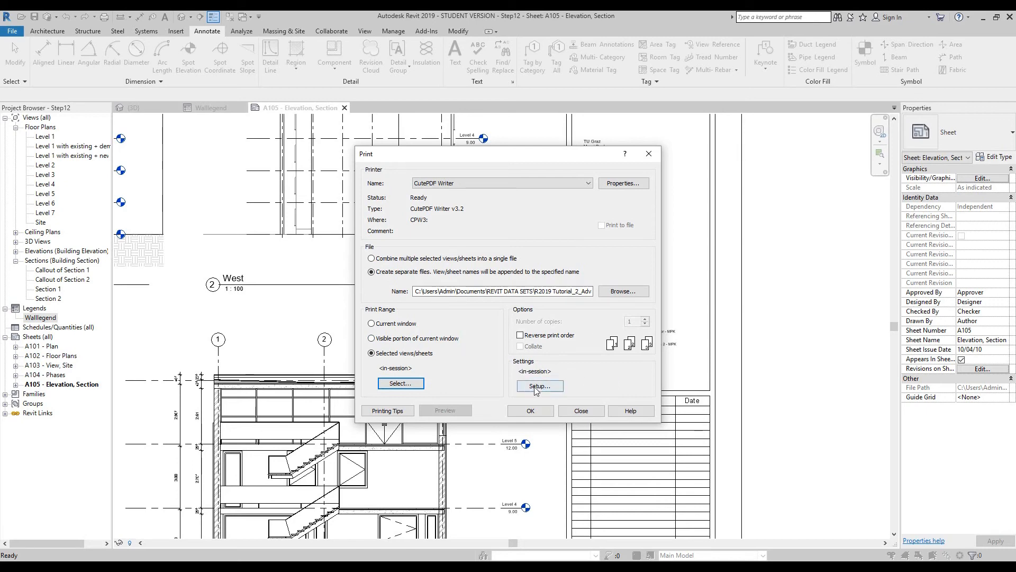
- Open the print setup and inspect the saved setup names and available paper sizes
click(552, 389)
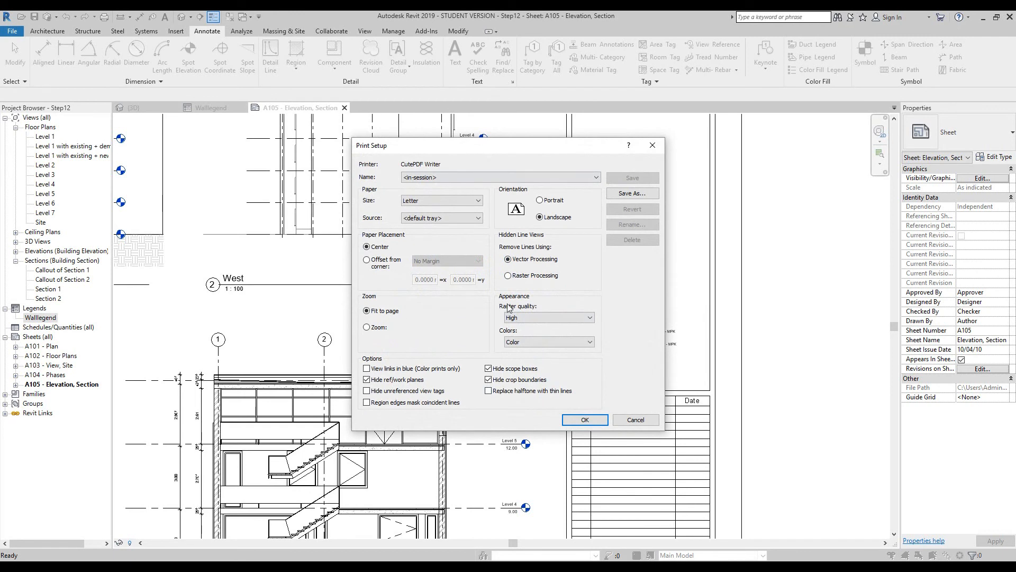
click(445, 176)
click(472, 177)
click(454, 177)
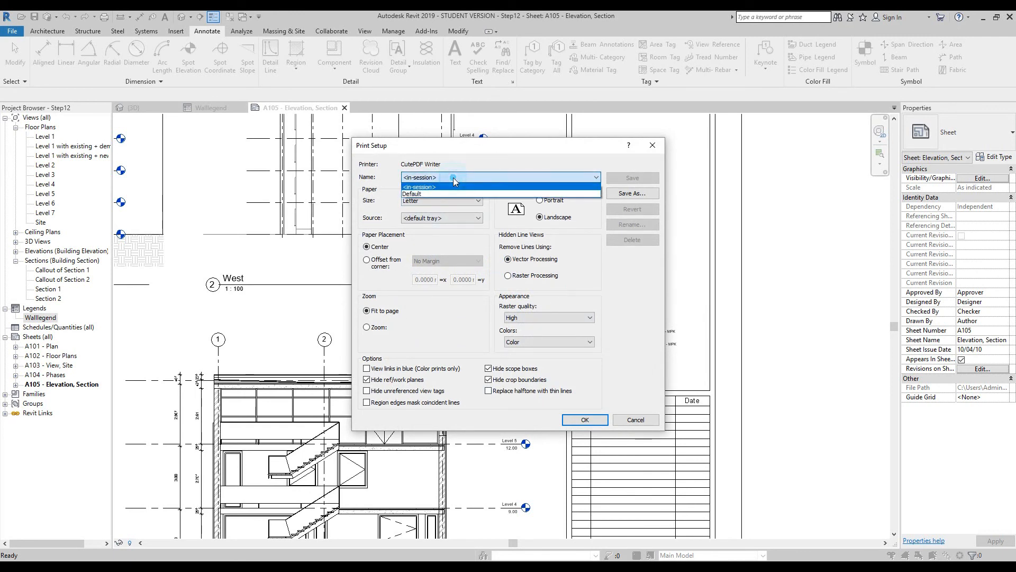
click(446, 177)
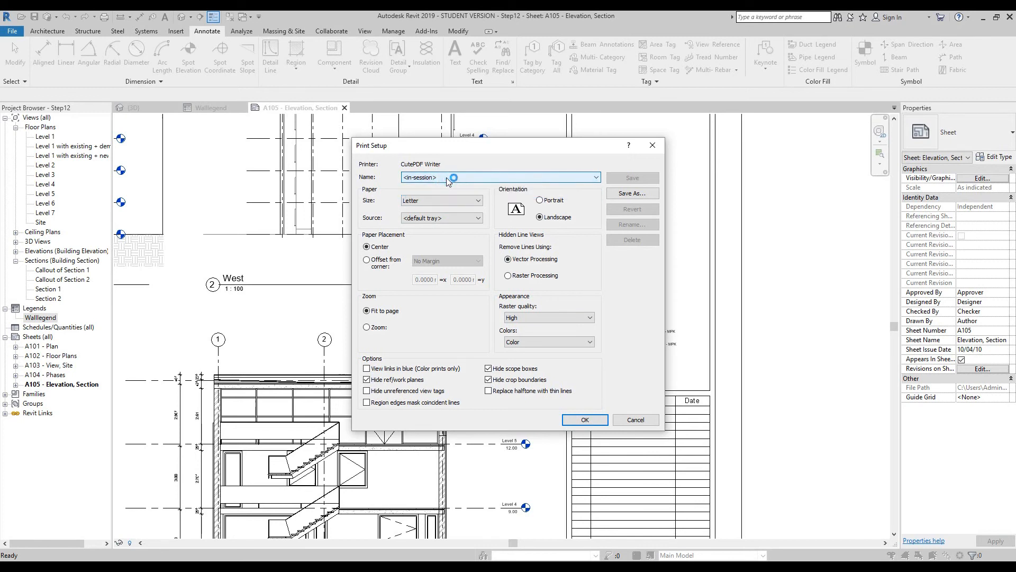
click(455, 201)
click(453, 202)
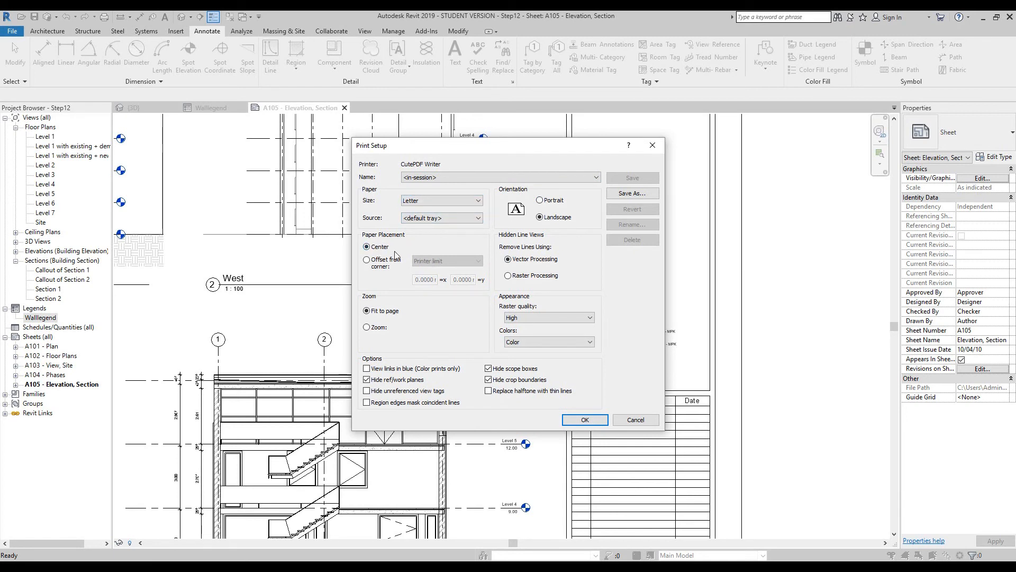
- Try a Printer limit offset from corner with 100% zoom, and return to centered placement with Fit to page
click(384, 261)
click(461, 262)
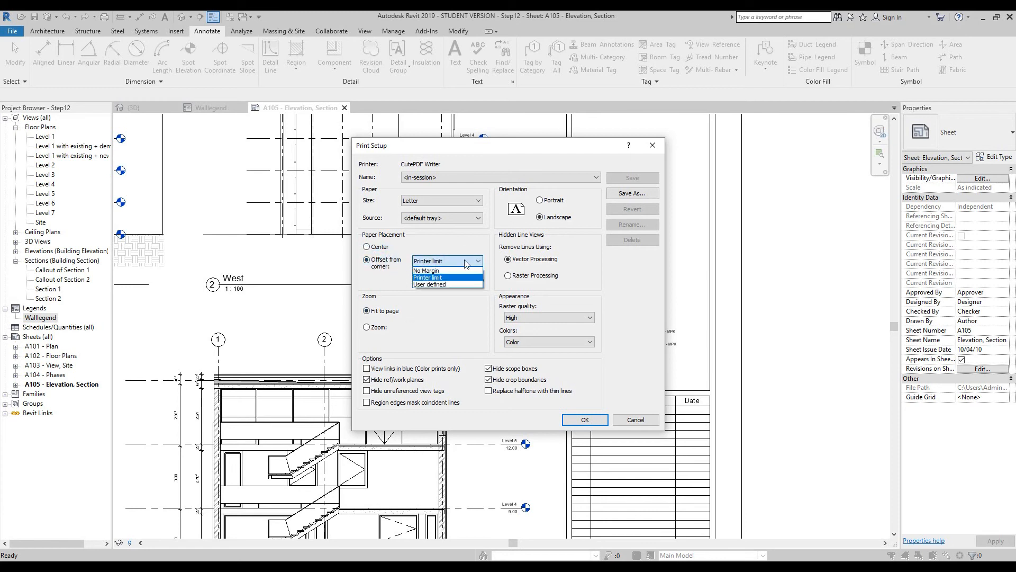
click(464, 243)
click(413, 311)
click(378, 328)
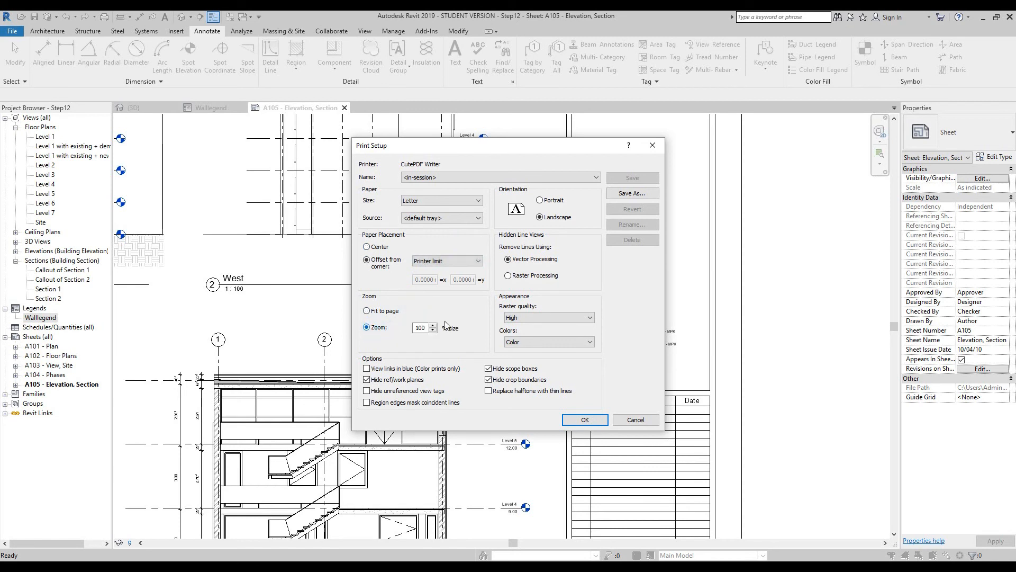
click(377, 311)
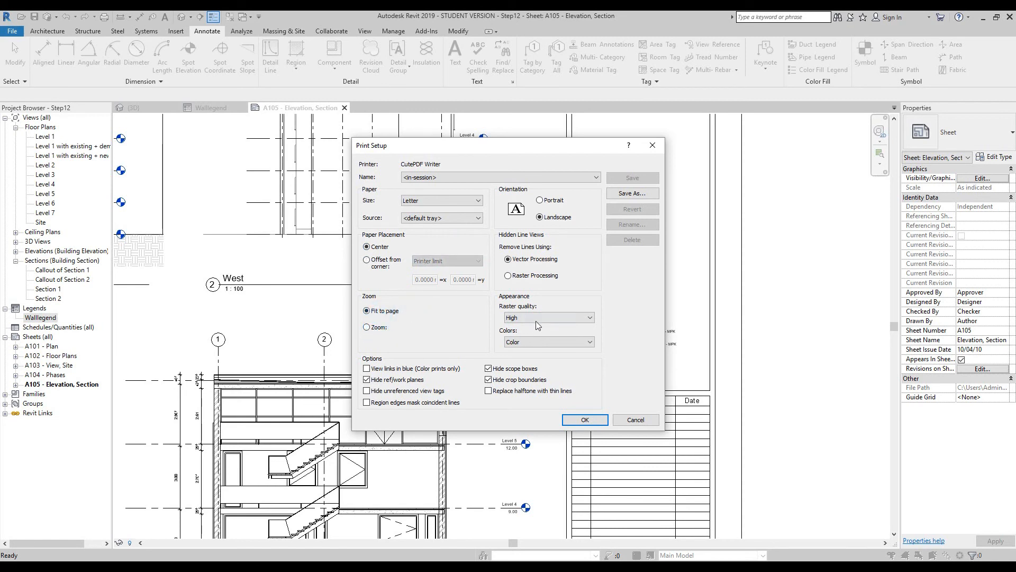
- Inspect the raster quality and color options for printing, and leave the print setup and print settings without printing
click(538, 318)
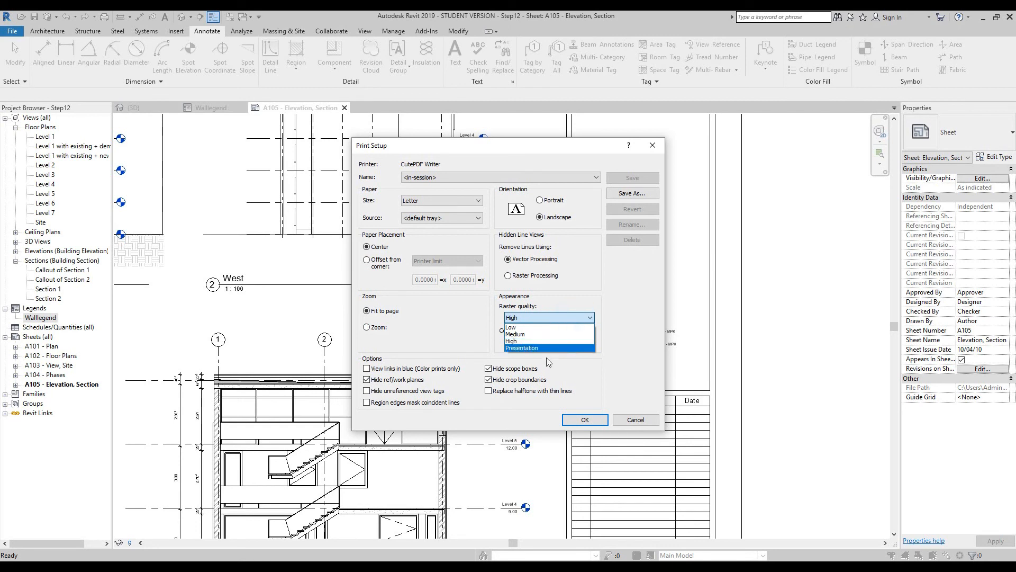
click(579, 298)
click(550, 343)
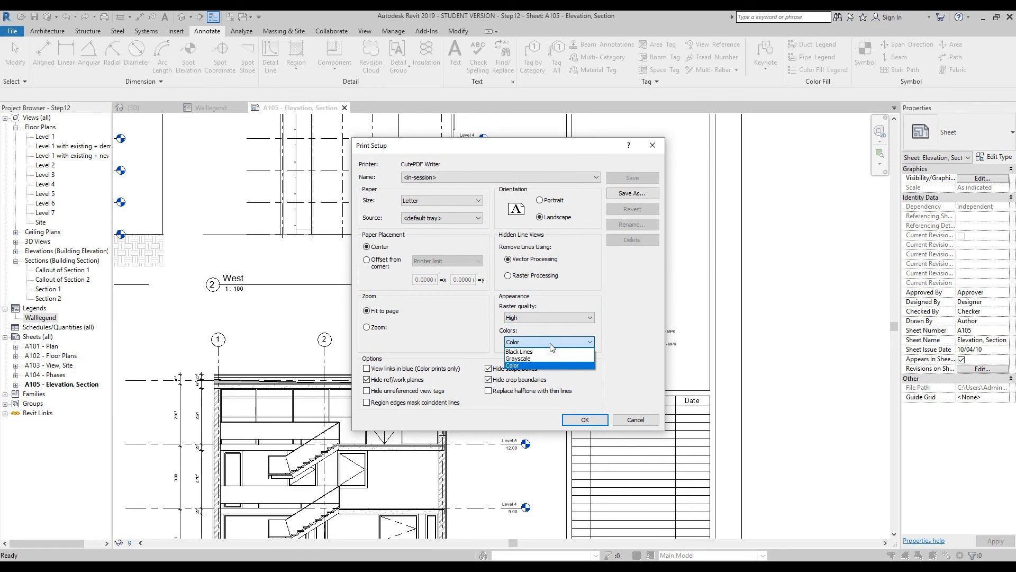
click(551, 344)
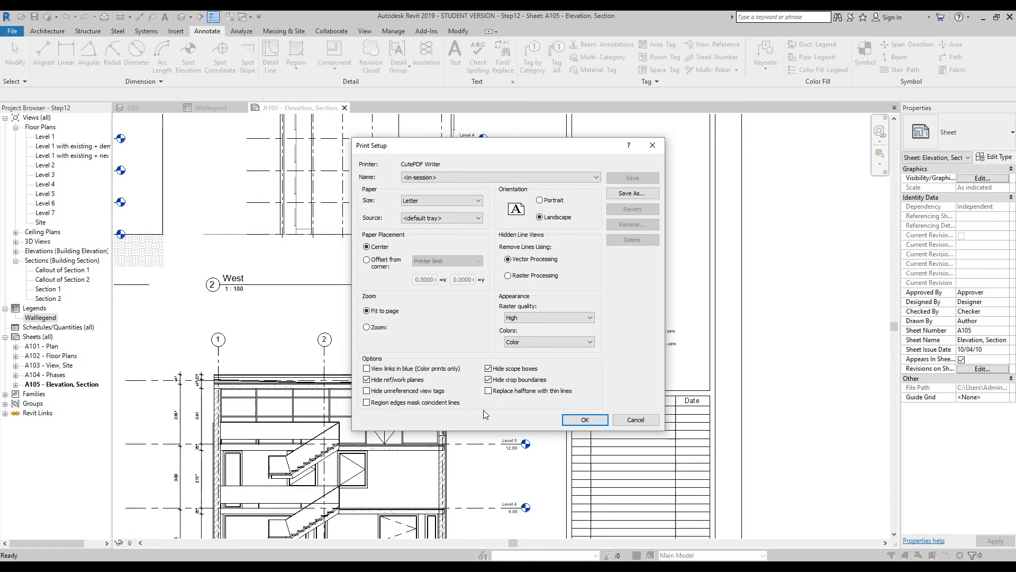
click(634, 418)
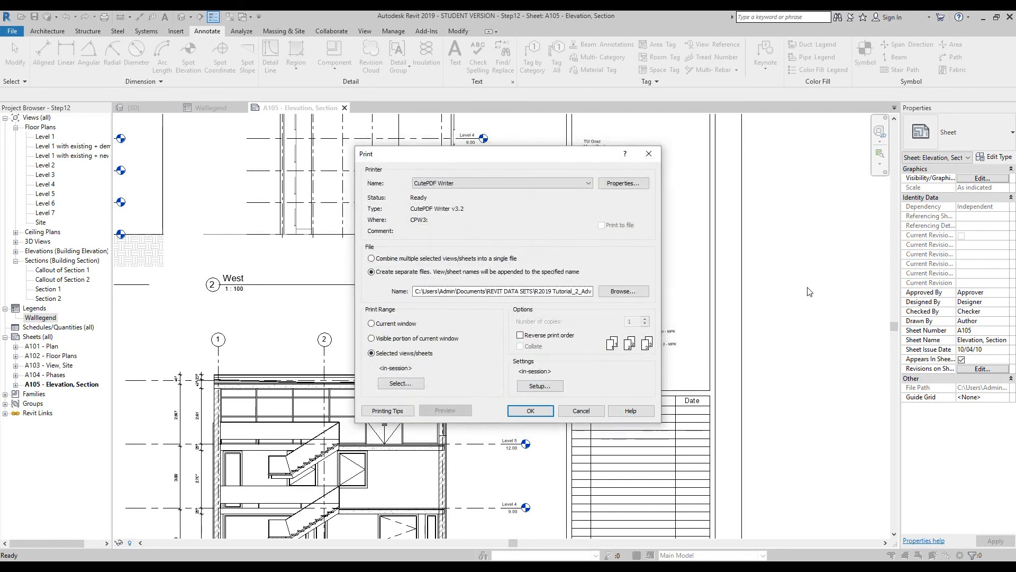
click(584, 412)
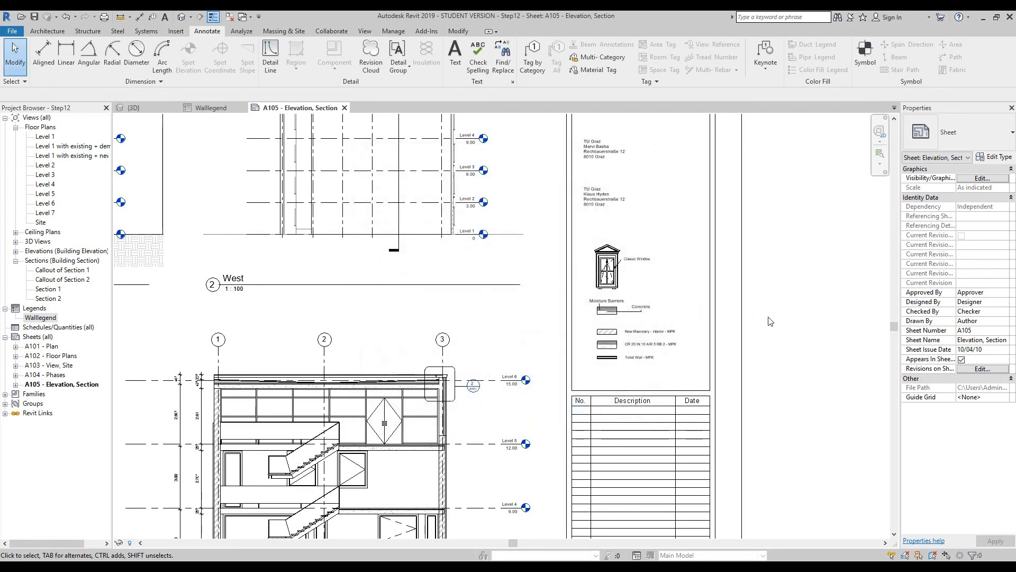
- Close the A105 sheet, the Walllegend legend and the 3D view, and close the Step12 project without saving changes
click(344, 108)
click(243, 108)
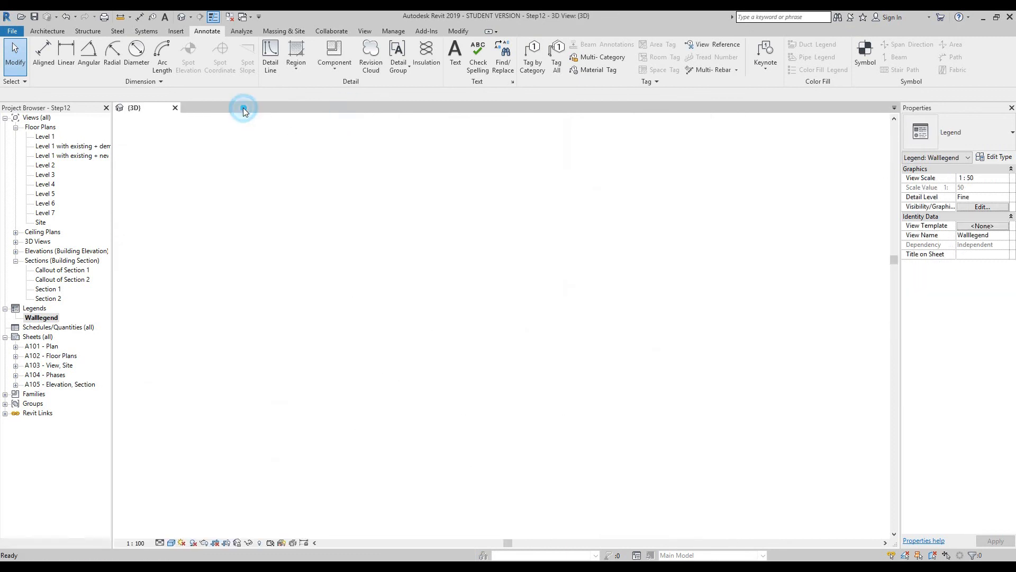
click(175, 107)
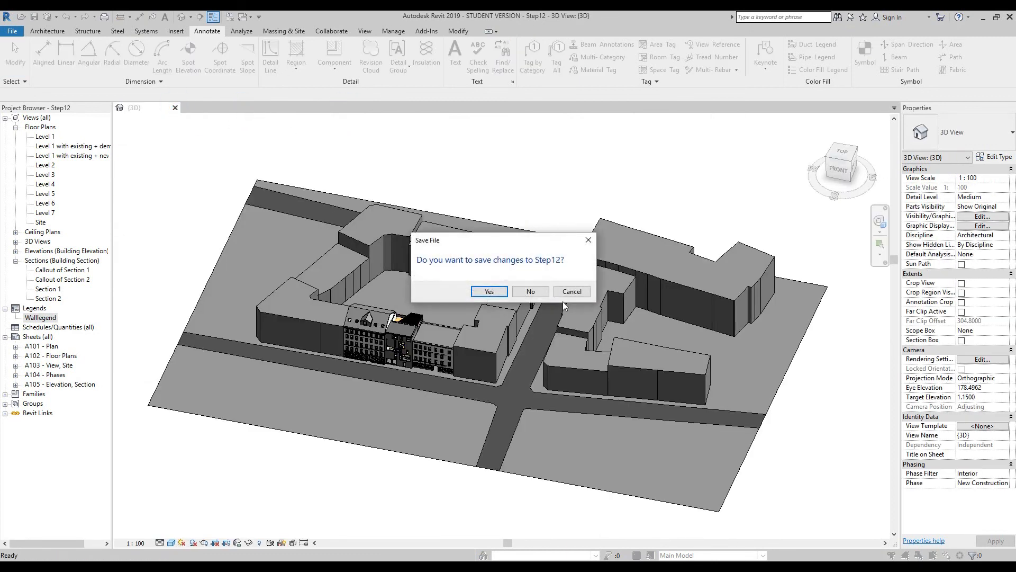
click(532, 292)
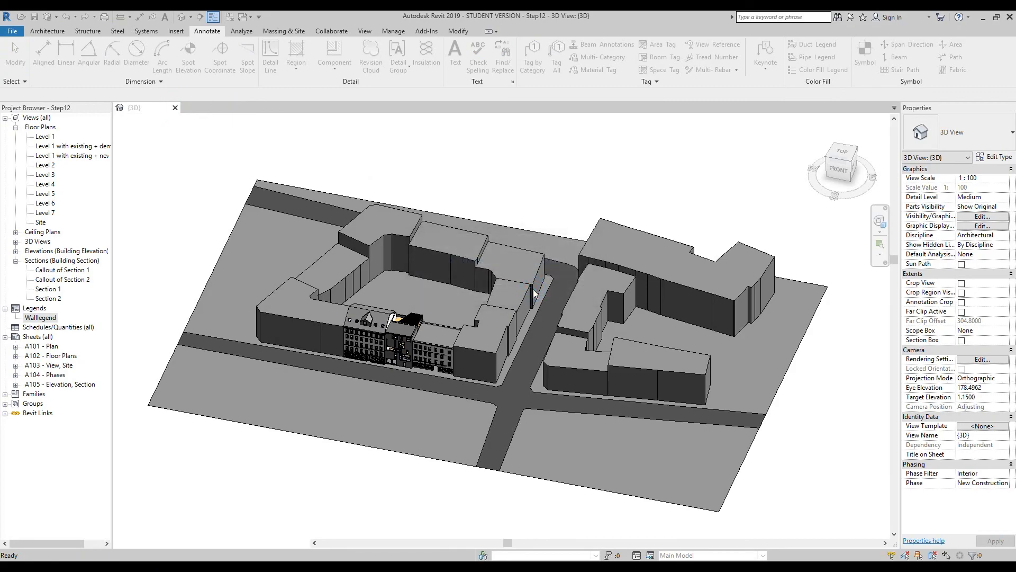